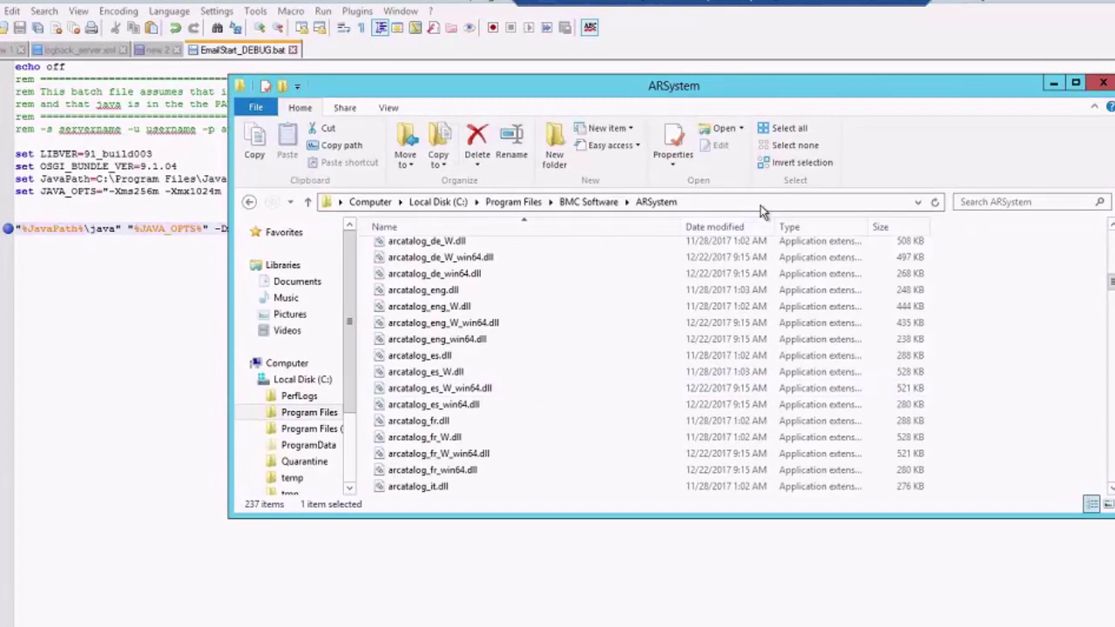
- Reveal the ARSystem folder path and open its AREmail subfolder
click(761, 206)
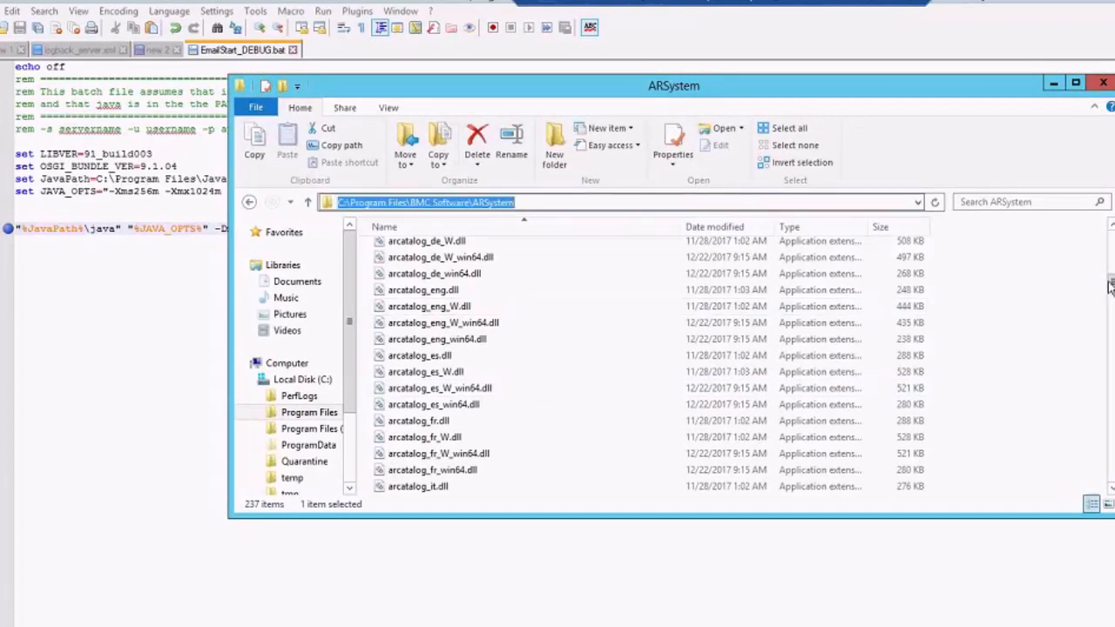
drag(1110, 285, 1108, 231)
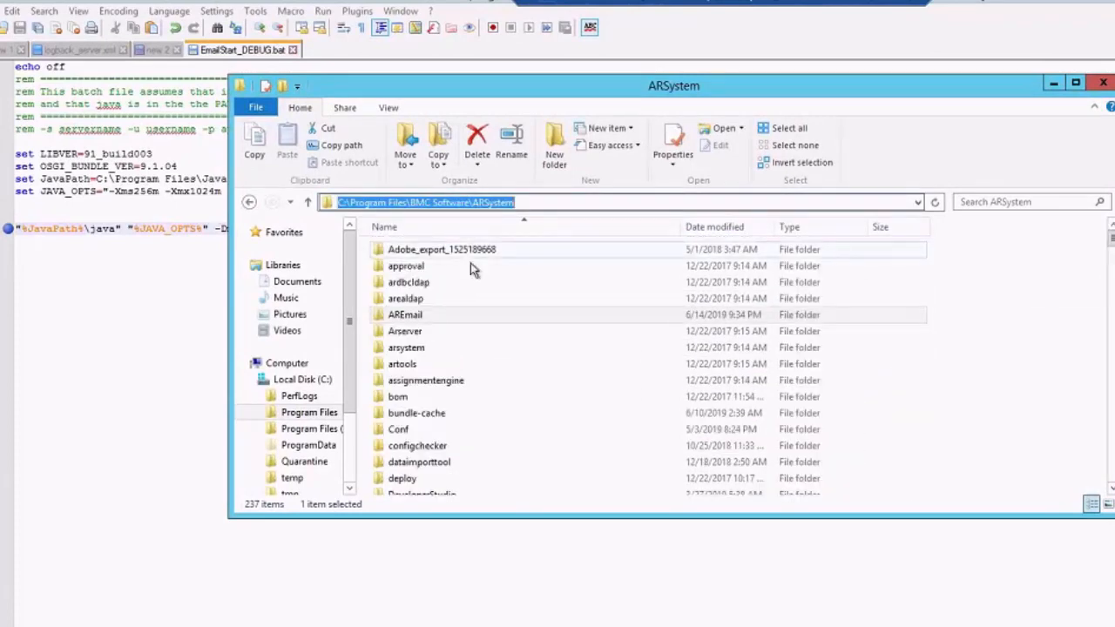
double_click(475, 314)
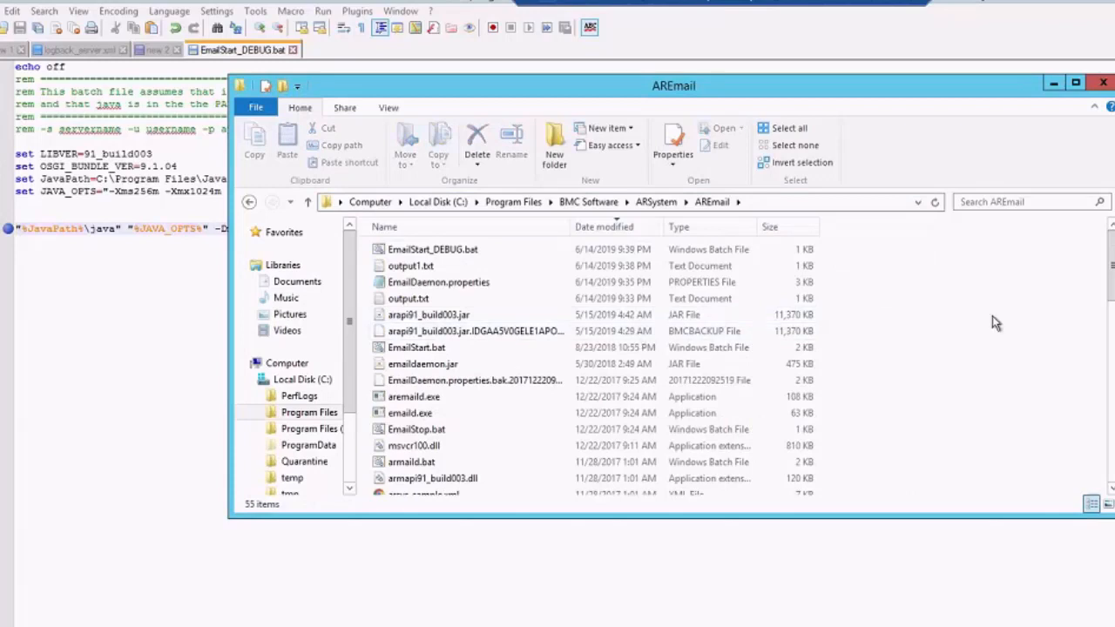
scroll(992, 316, down, 5)
scroll(982, 389, up, 4)
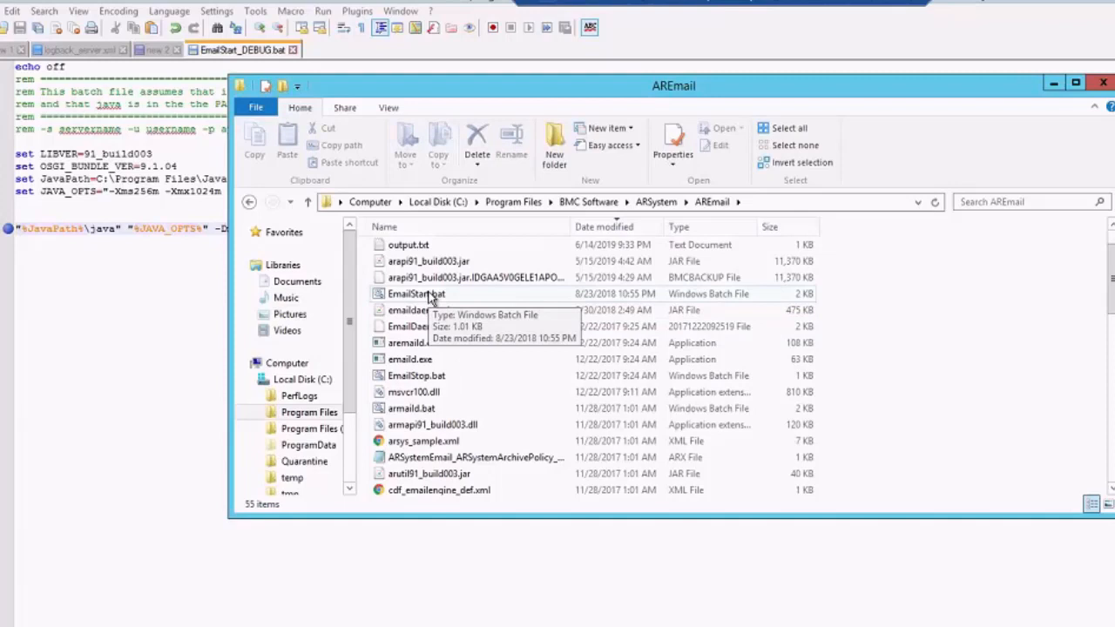
scroll(442, 301, up, 1)
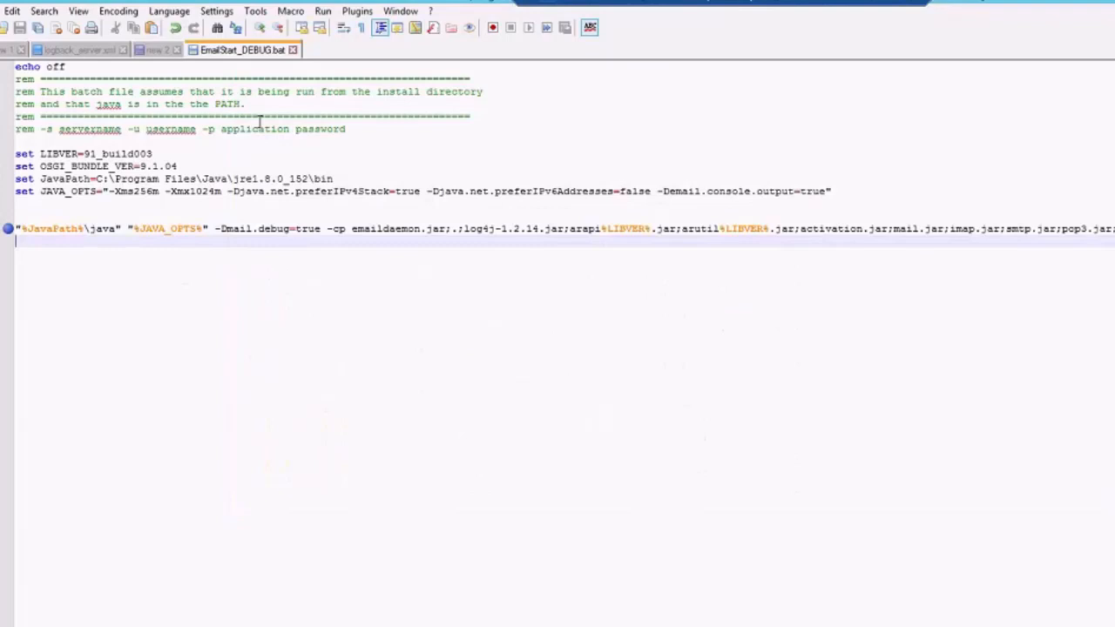
drag(215, 228, 321, 229)
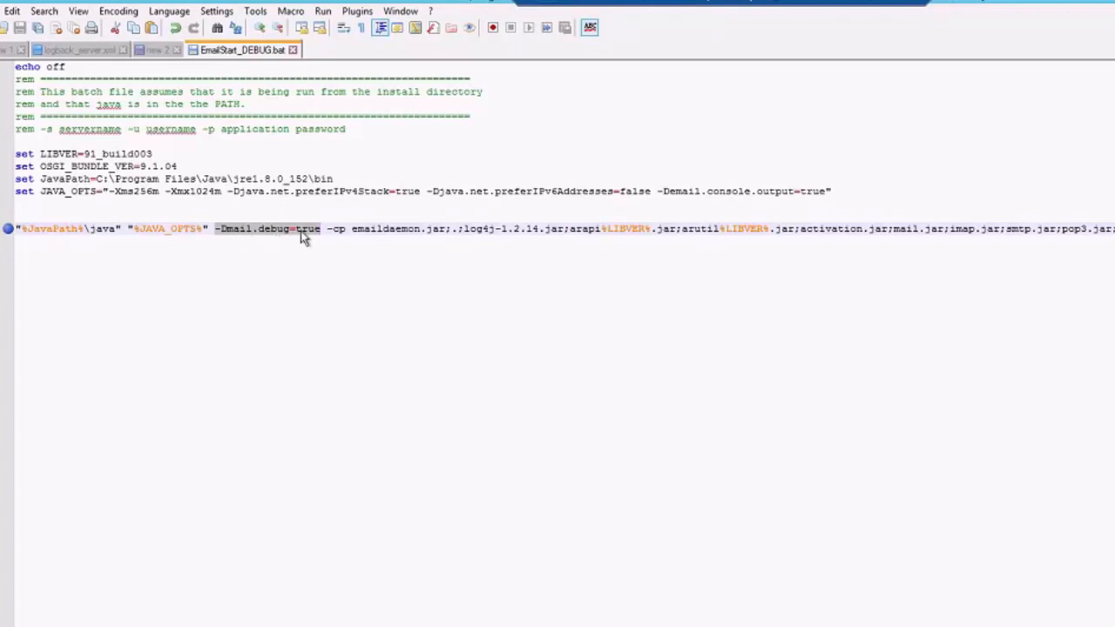
click(7, 229)
click(5, 232)
click(331, 229)
double_click(335, 228)
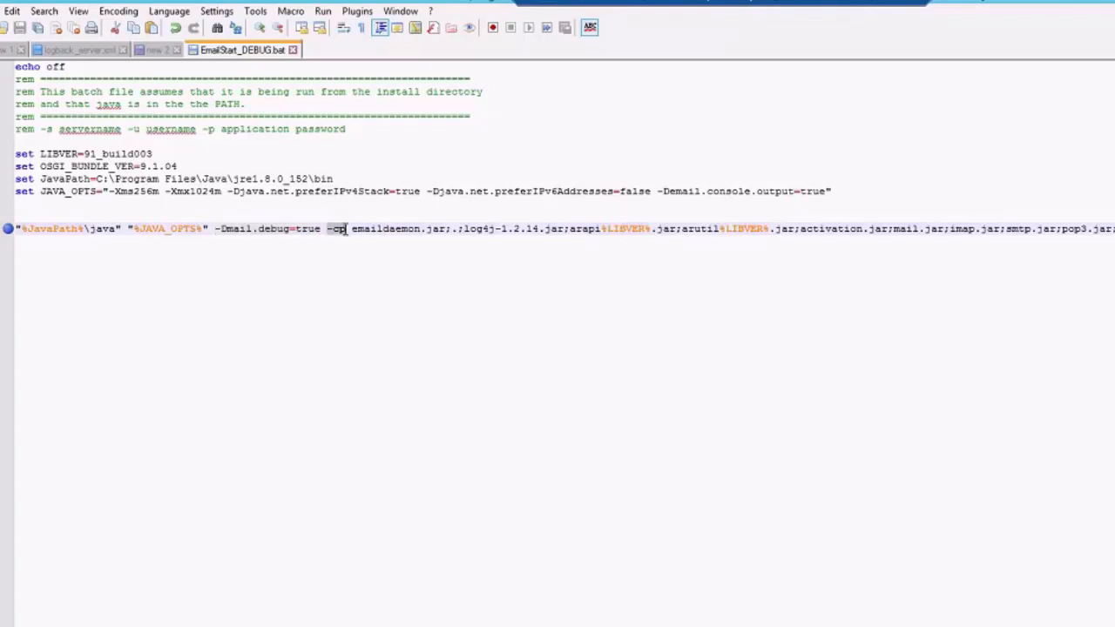
drag(214, 229, 320, 229)
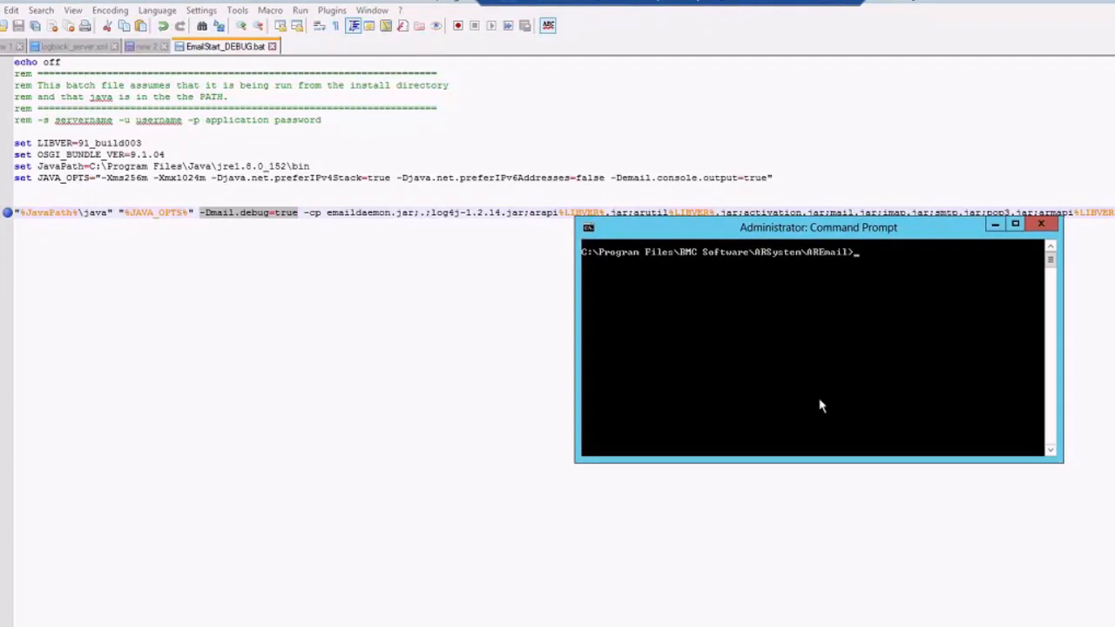
text(EmailStart_DEBUG.bat)
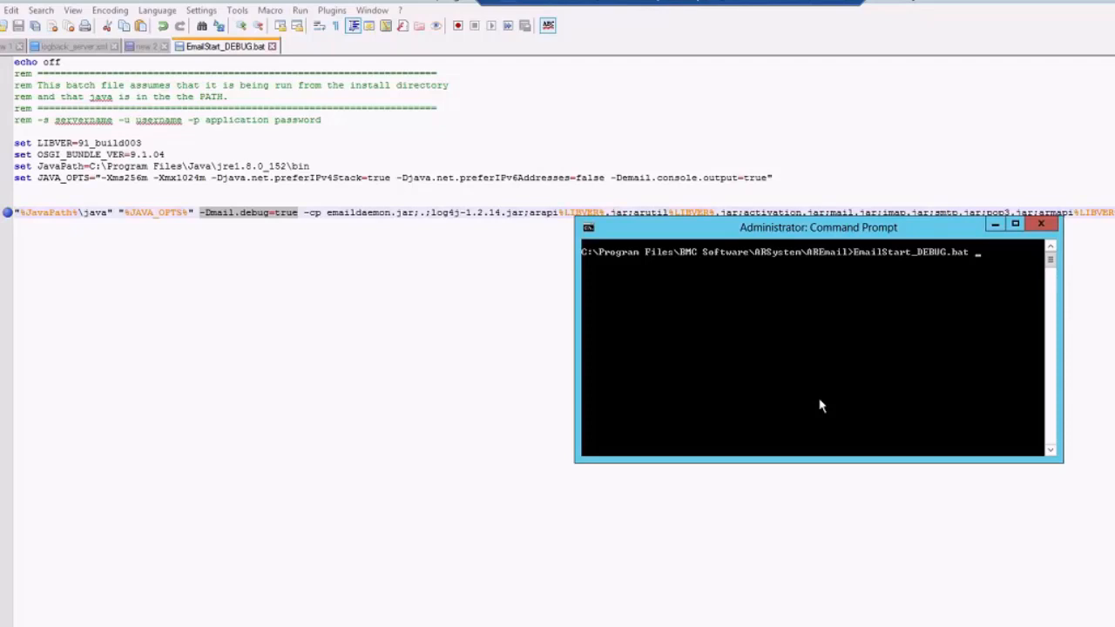
text(>>)
text(ttest)
text(Debug.log)
- Run EmailStart_DEBUG.bat with output appended to testDebug.log
key(Return)
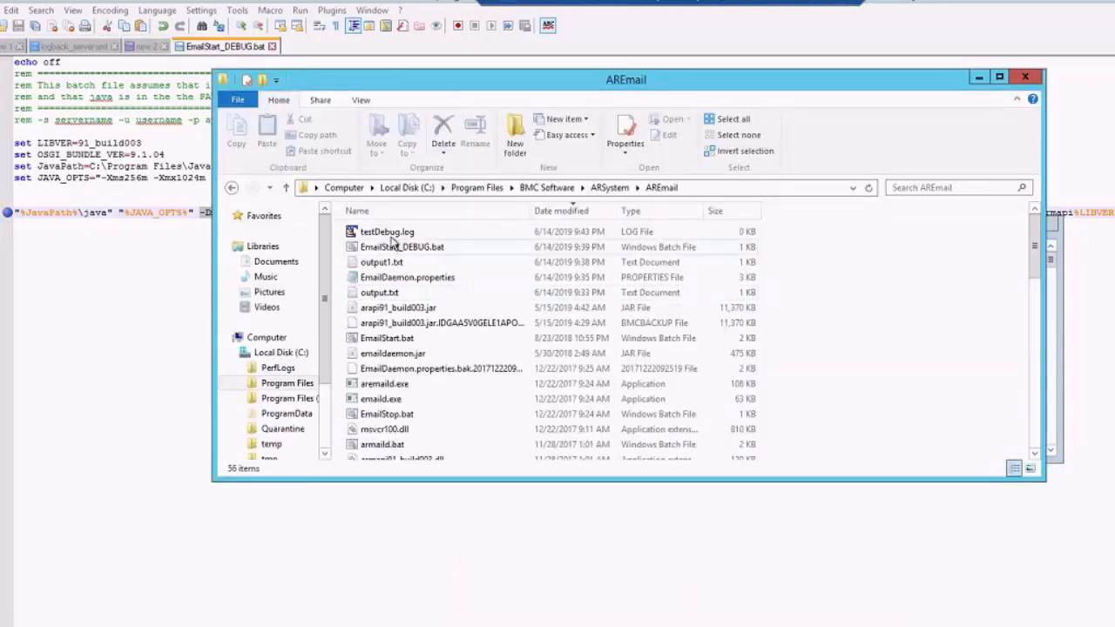
- Select testDebug.log in AREmail and bring up its file actions to edit it
click(399, 234)
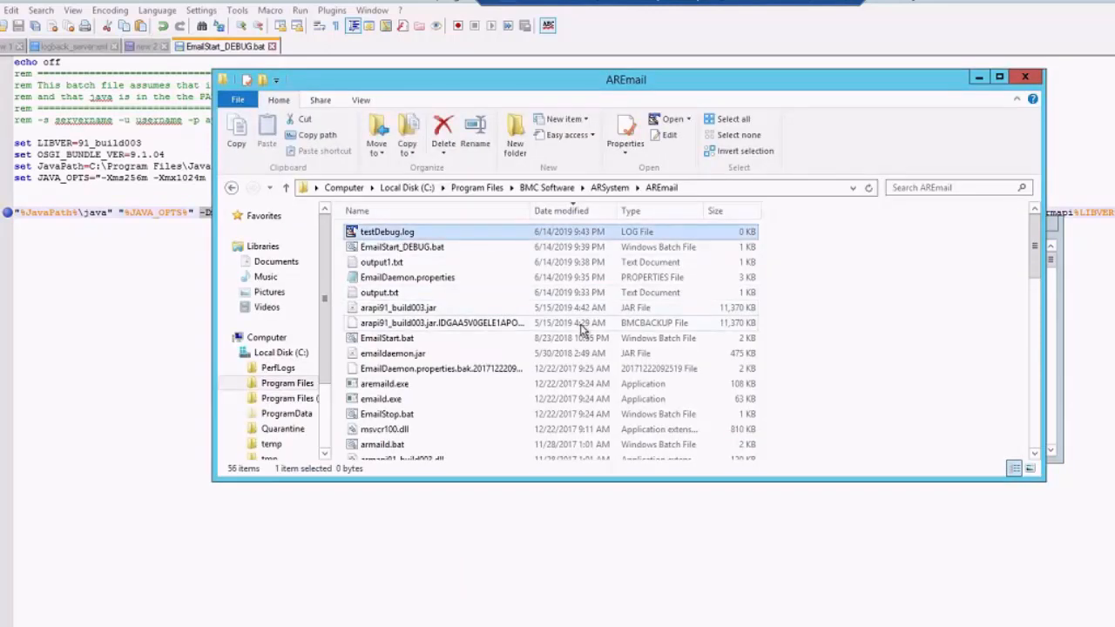
right_click(921, 287)
key(Escape)
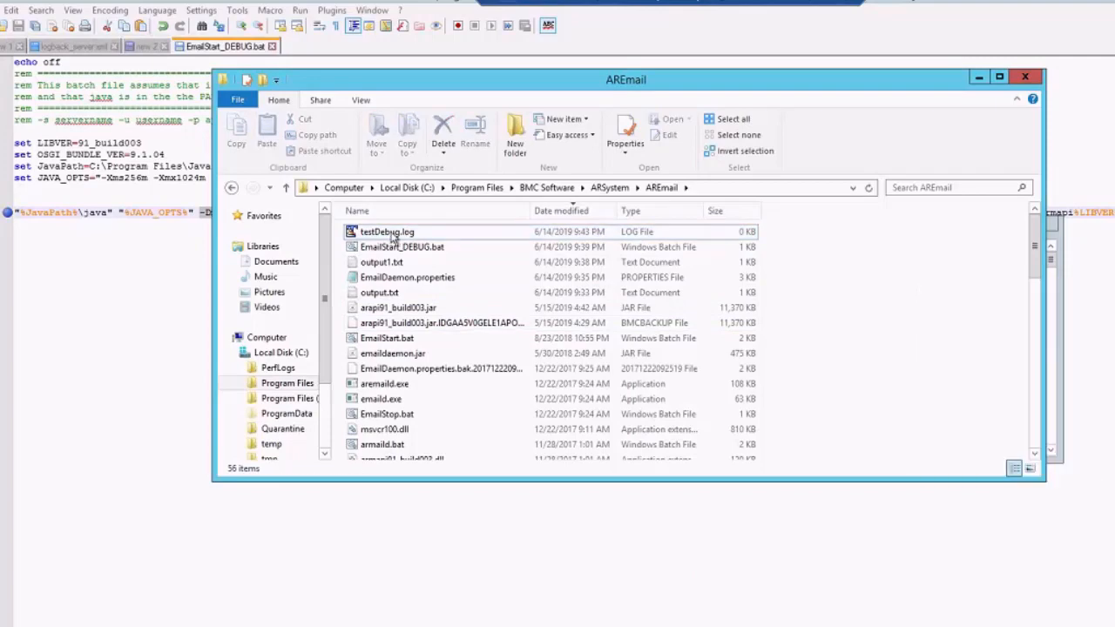
right_click(392, 233)
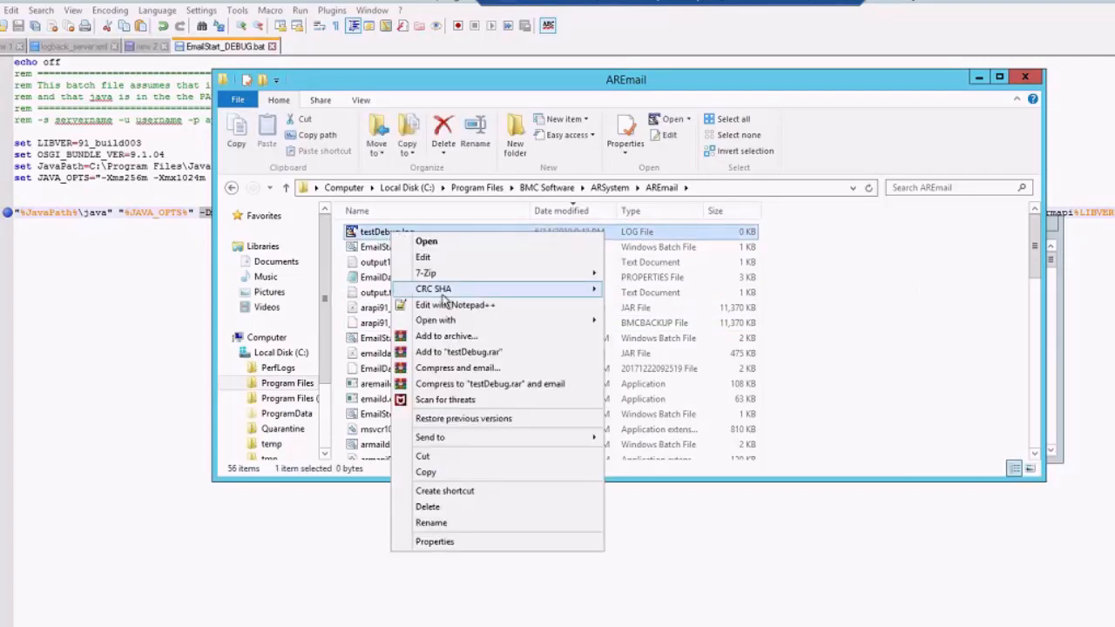
- Load testDebug.log into TextPad and highlight its block of DEBUG lines
click(426, 241)
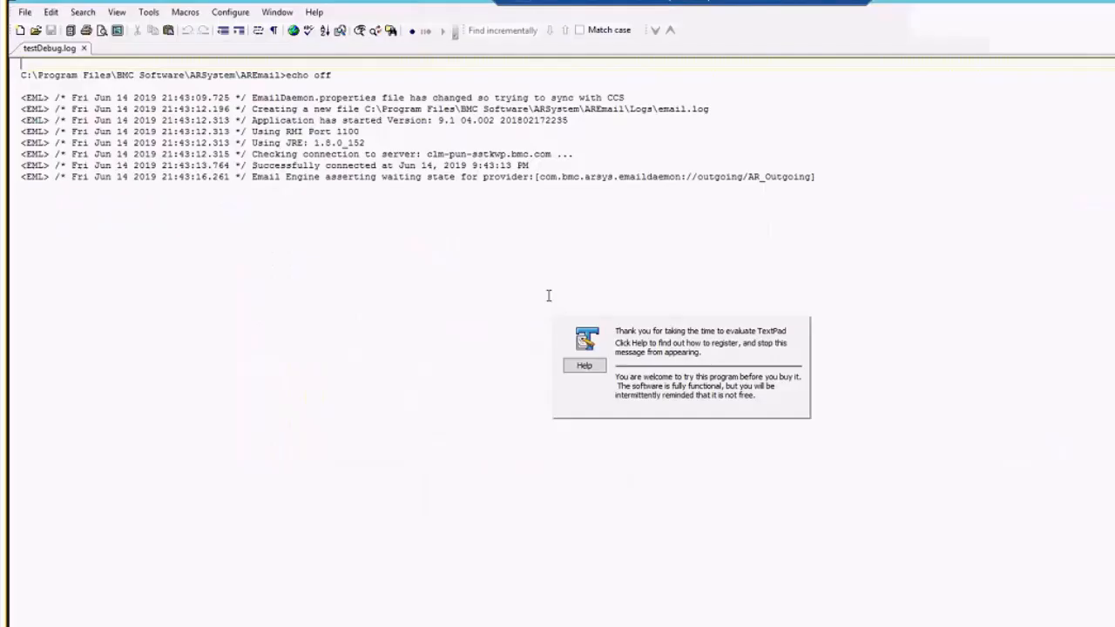
click(549, 296)
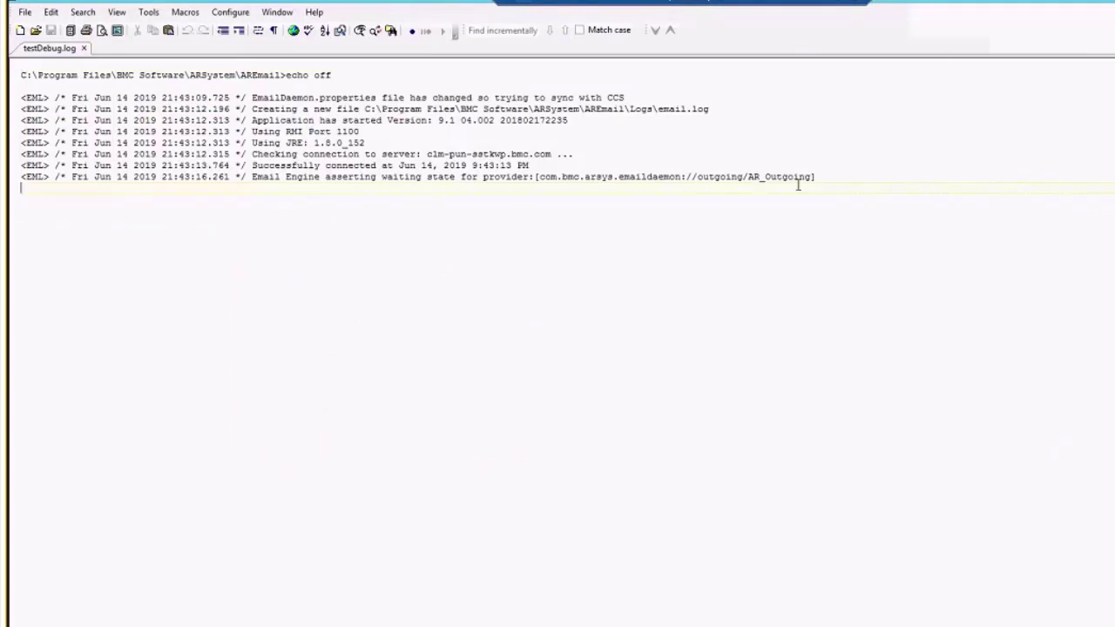
click(25, 12)
click(558, 418)
right_click(266, 287)
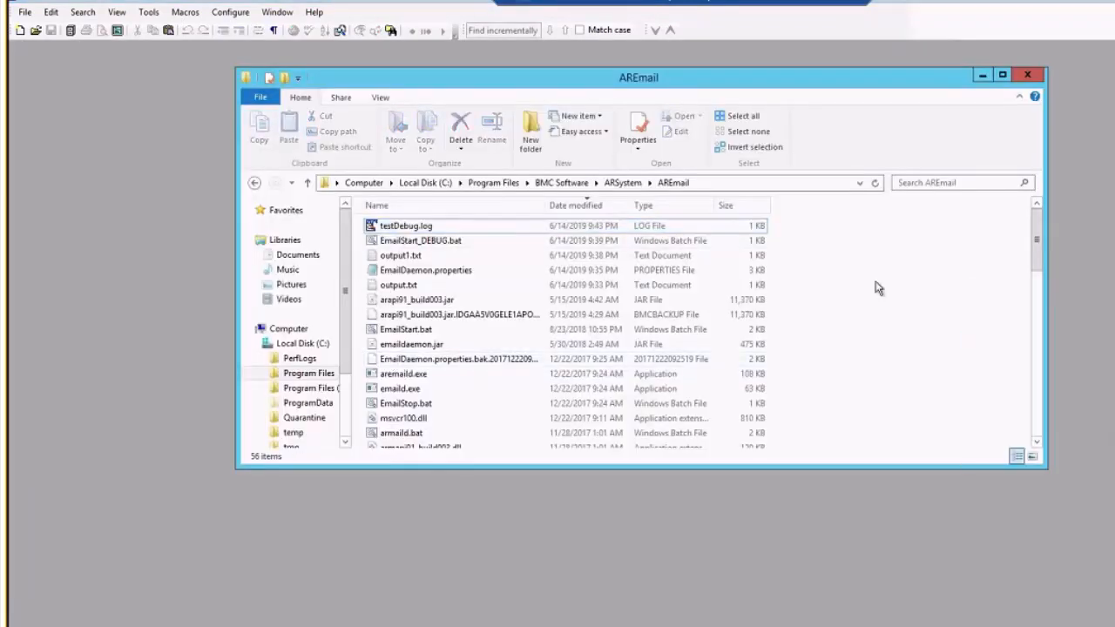
drag(763, 235, 103, 288)
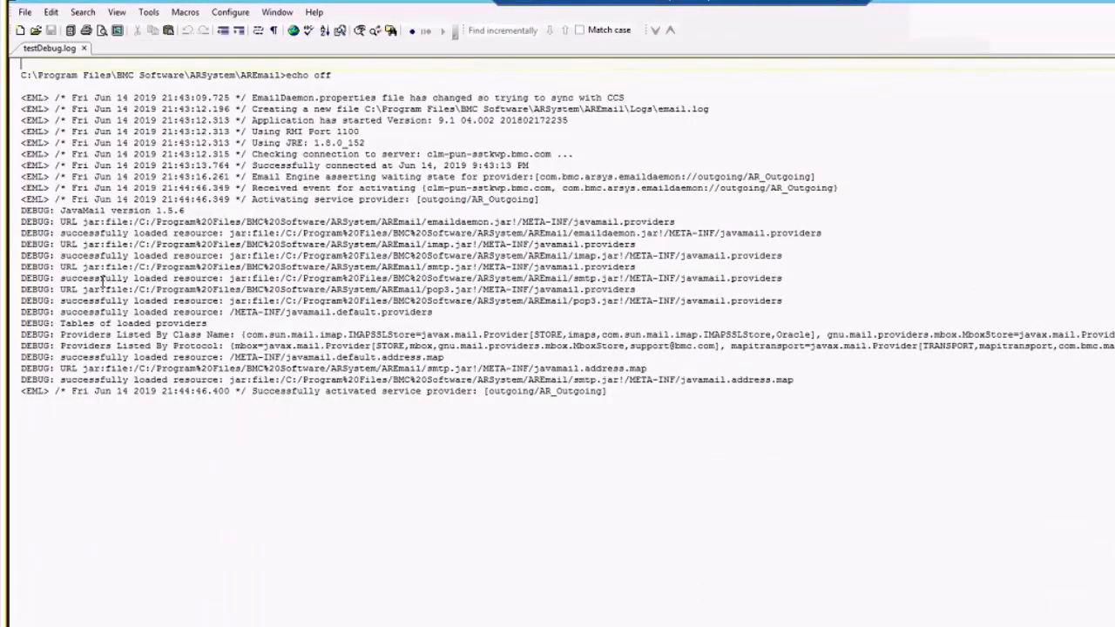
drag(21, 210, 94, 380)
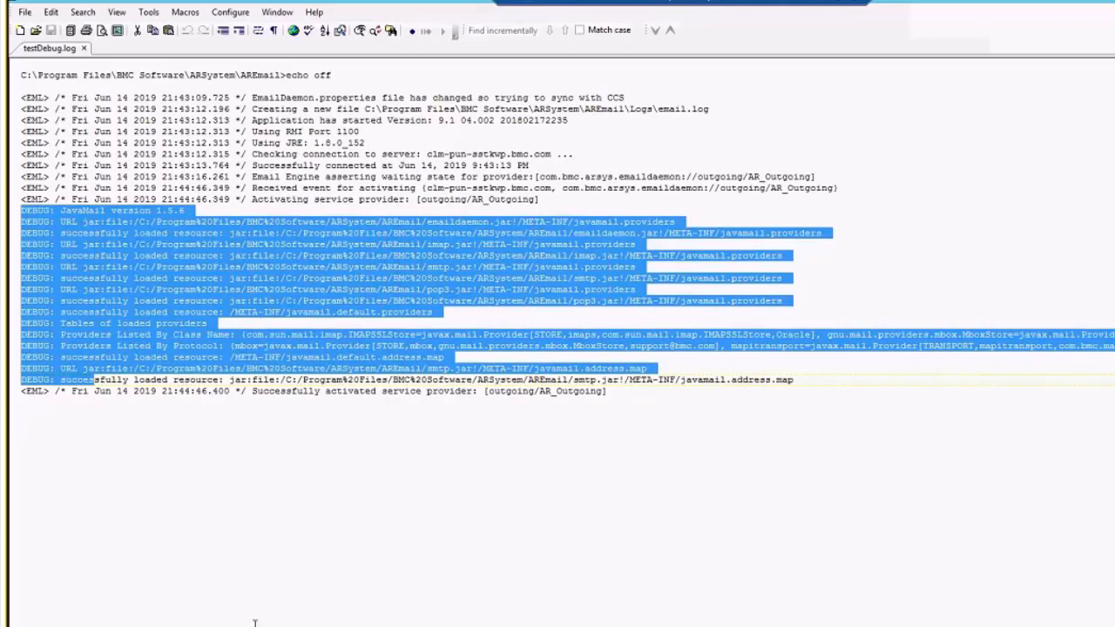
- Check the running command window, then reload the updated testDebug.log in TextPad
key(alt+Tab)
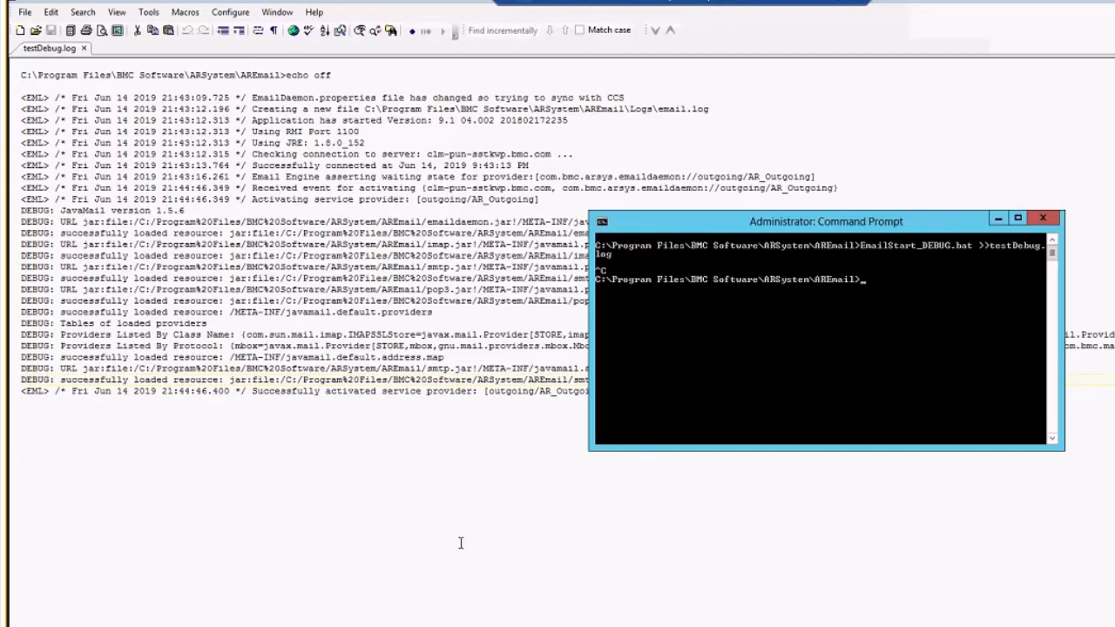
click(460, 543)
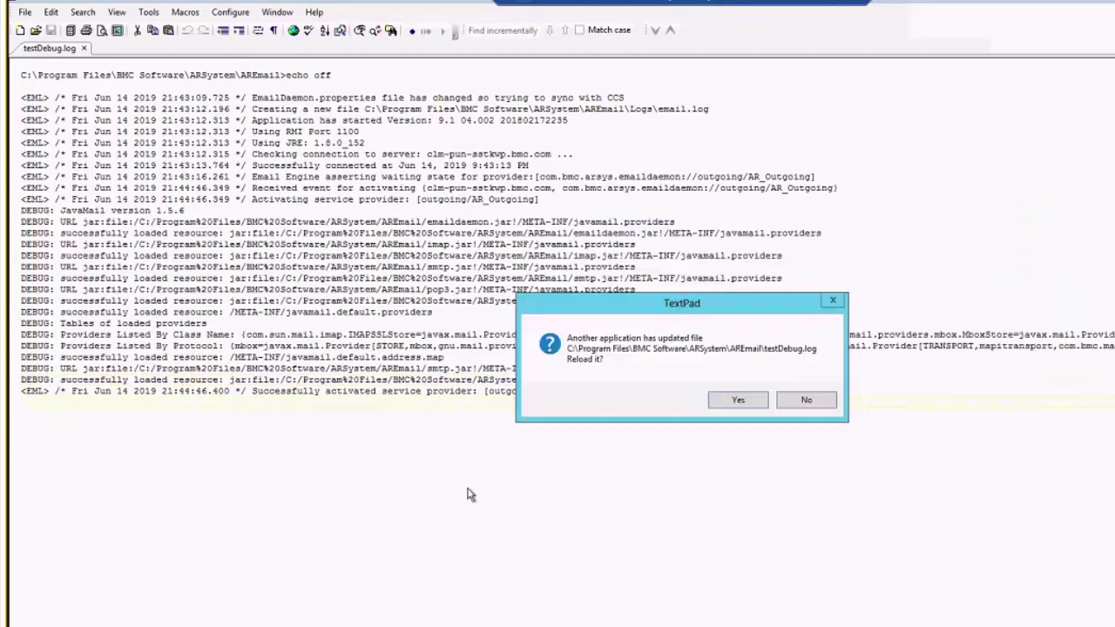
click(740, 401)
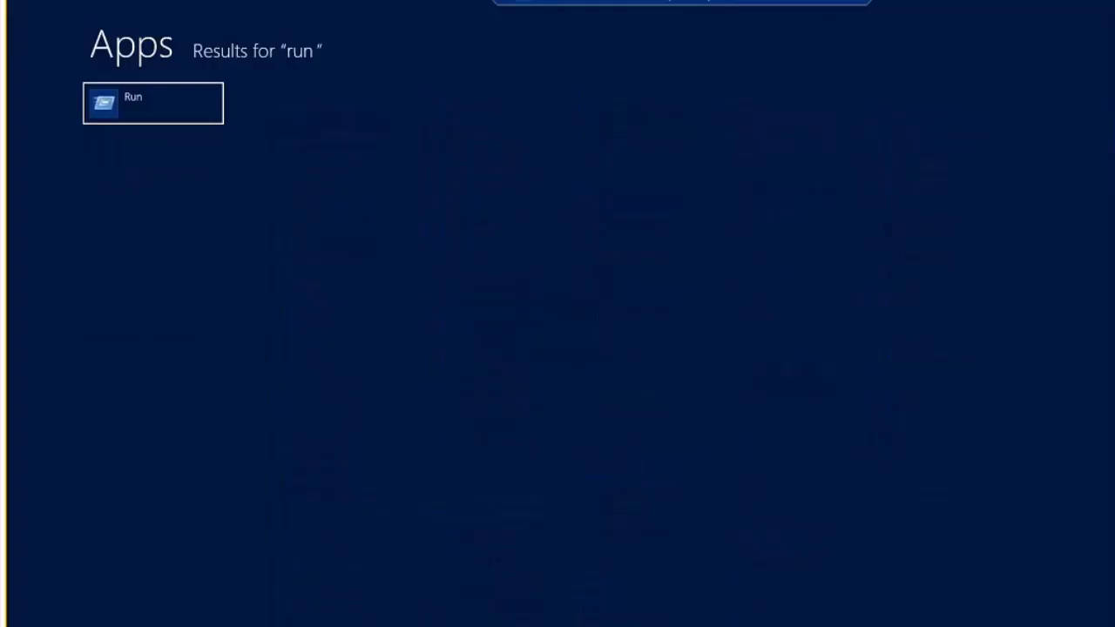
- Launch Regedit from the Windows Run dialog
click(175, 87)
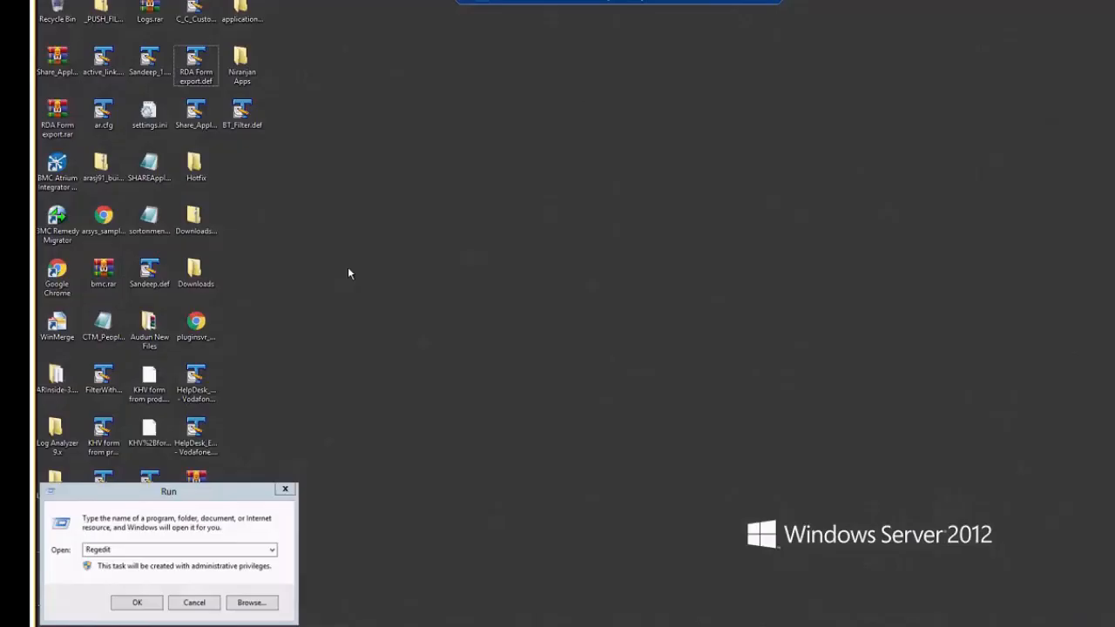
click(127, 550)
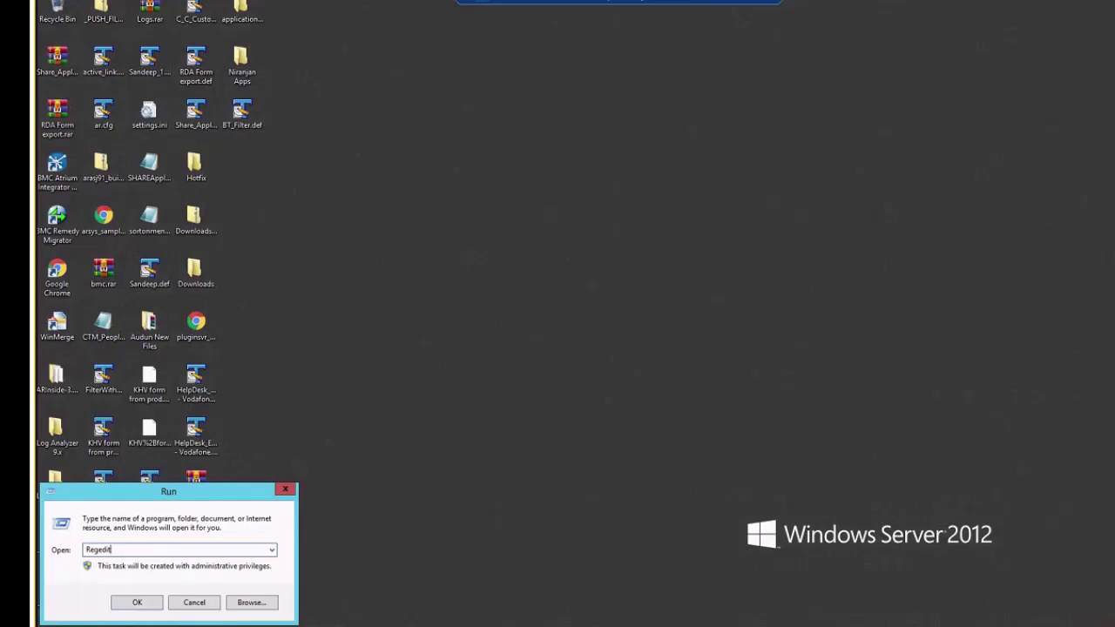
click(136, 602)
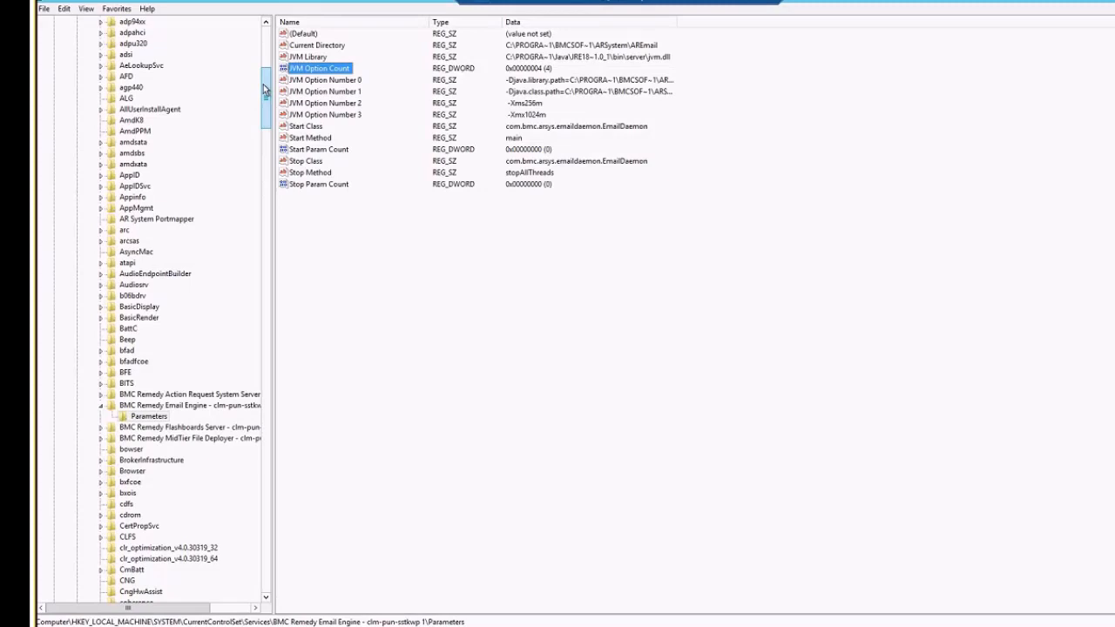
- Navigate HKEY_LOCAL_MACHINE\SYSTEM\CurrentControlSet\Services to the BMC Remedy Email Engine key
double_click(113, 54)
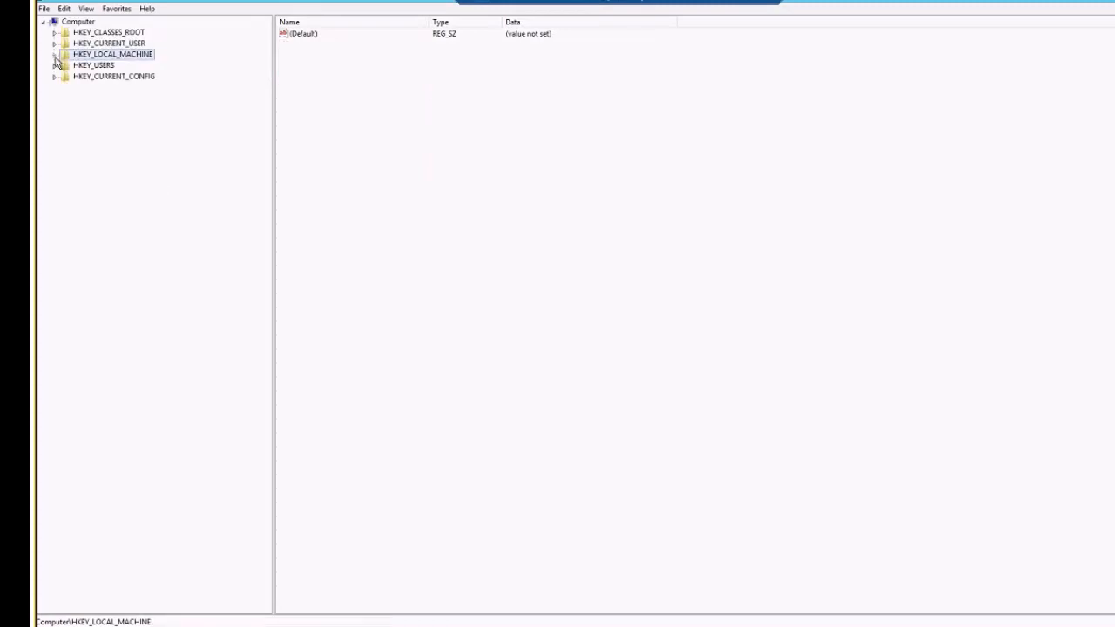
click(55, 55)
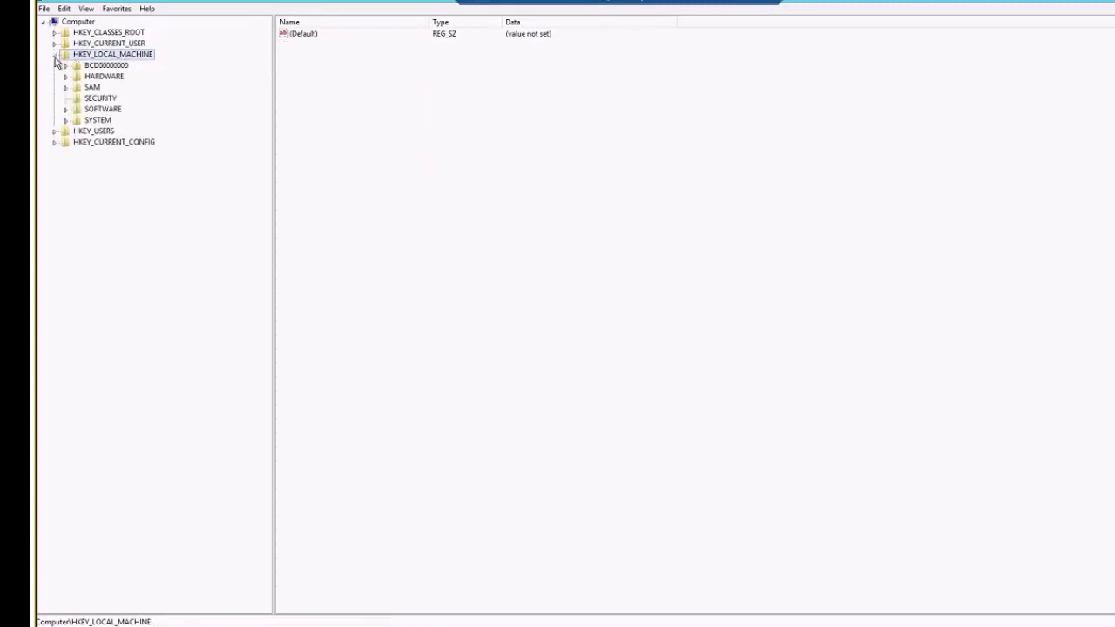
click(67, 120)
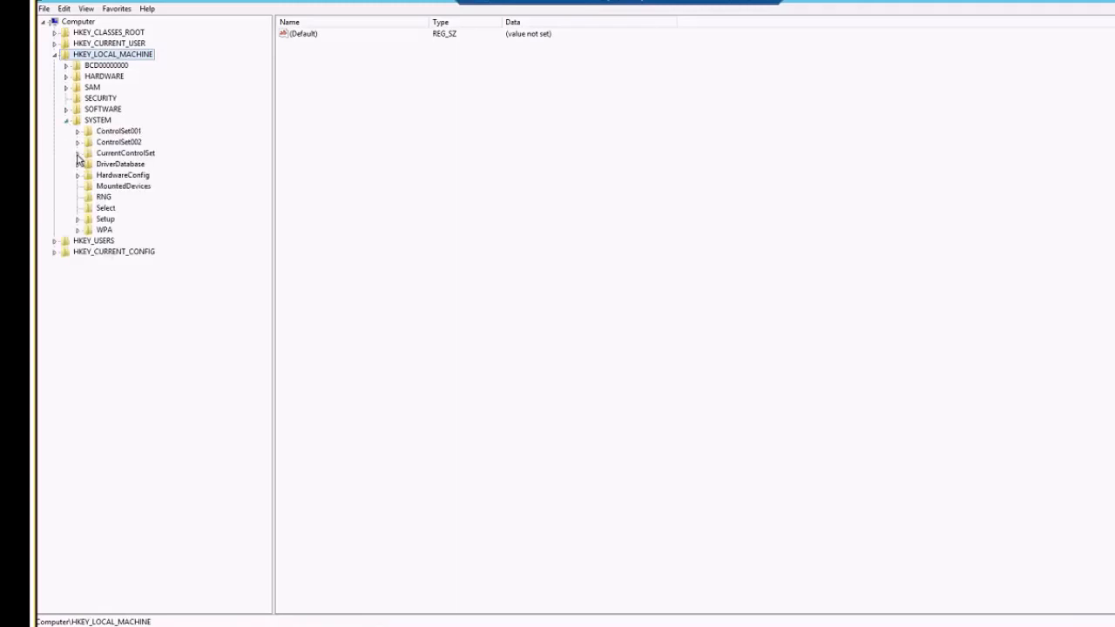
click(79, 155)
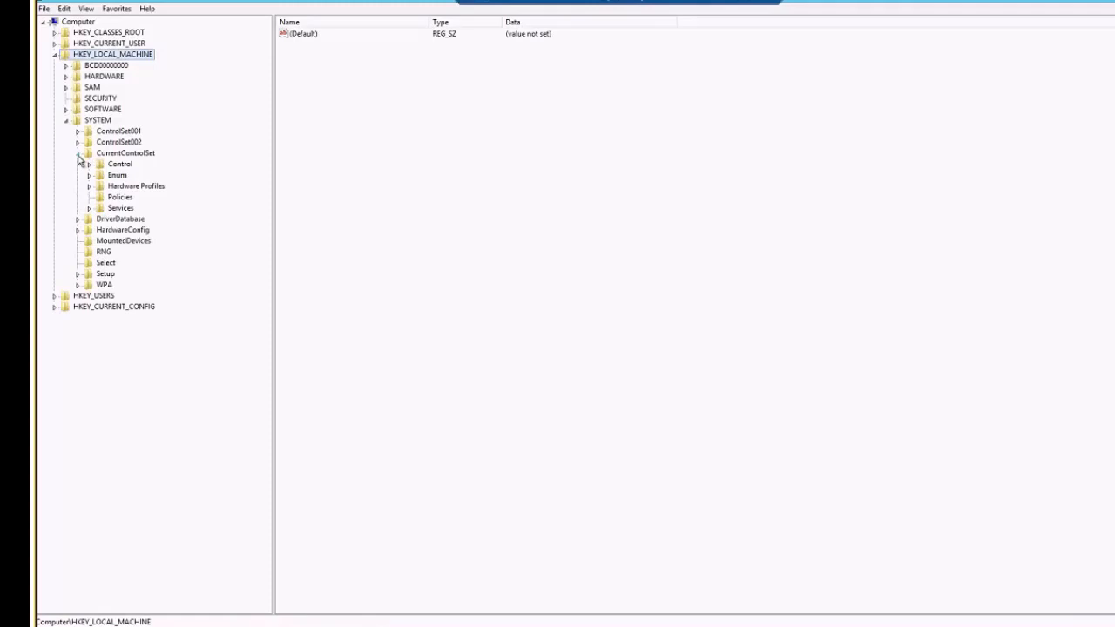
click(91, 209)
drag(266, 83, 267, 113)
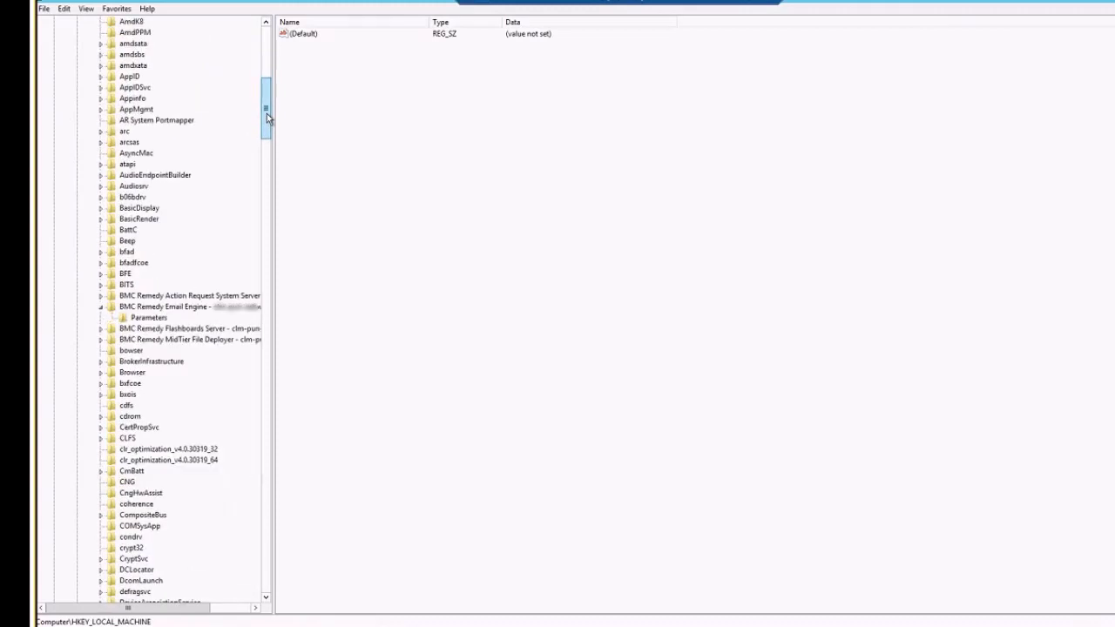
click(165, 307)
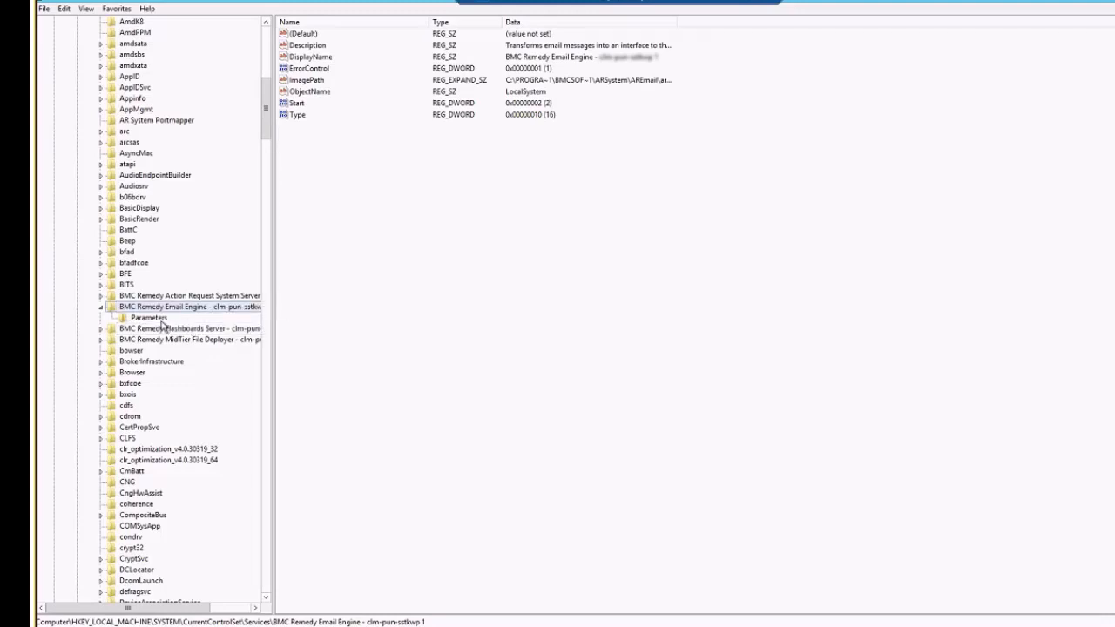
- Create a new string value named JVM Option Number 4 under the Parameters key
click(150, 318)
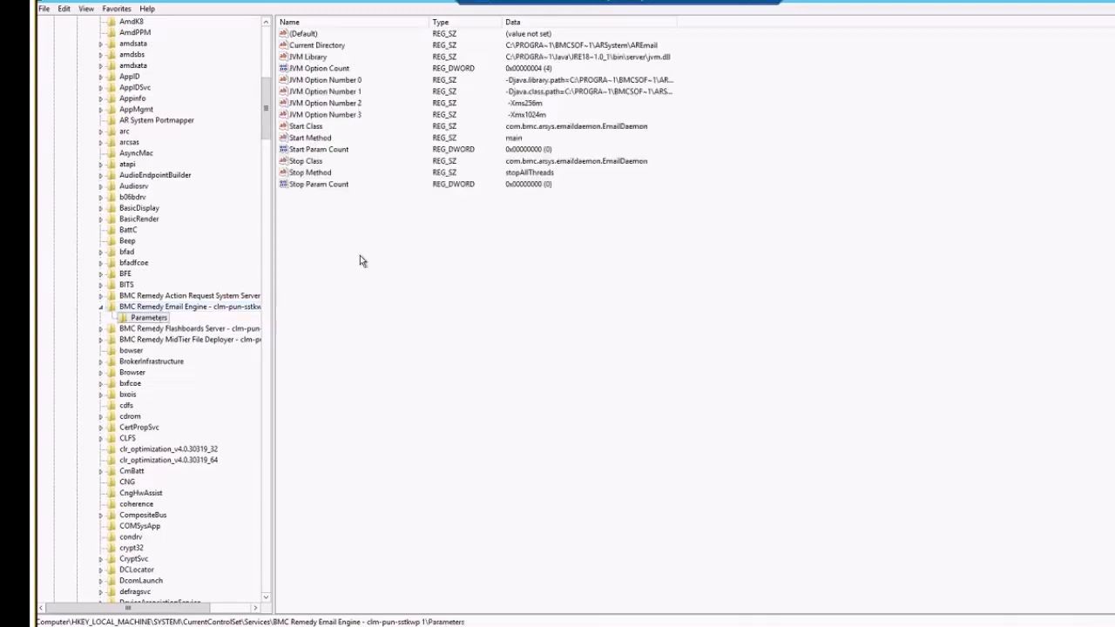
click(339, 286)
right_click(300, 234)
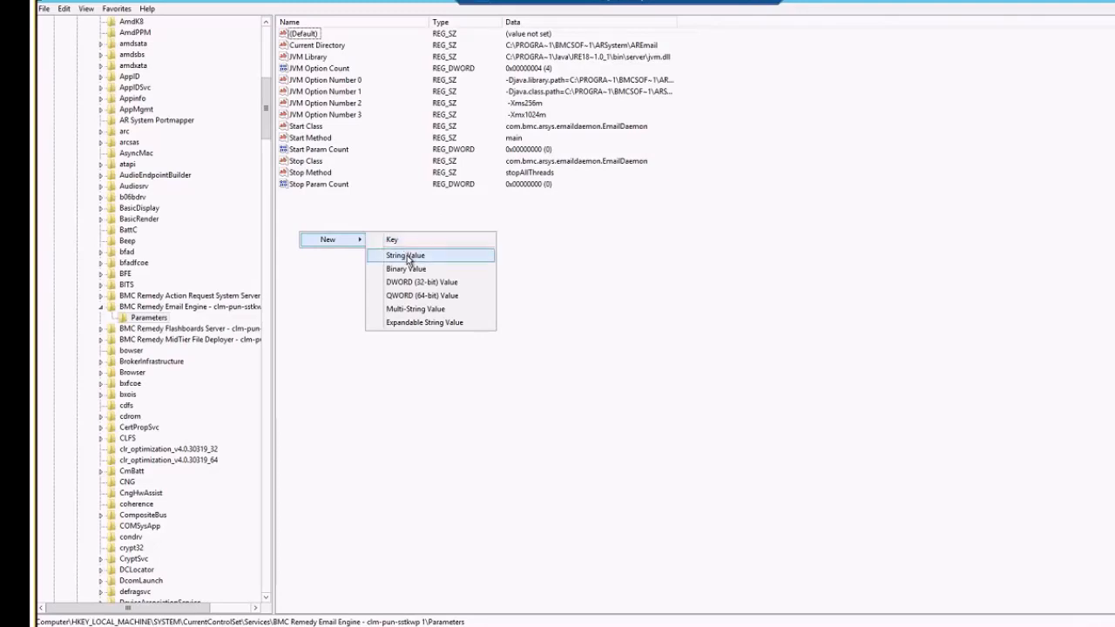
click(407, 255)
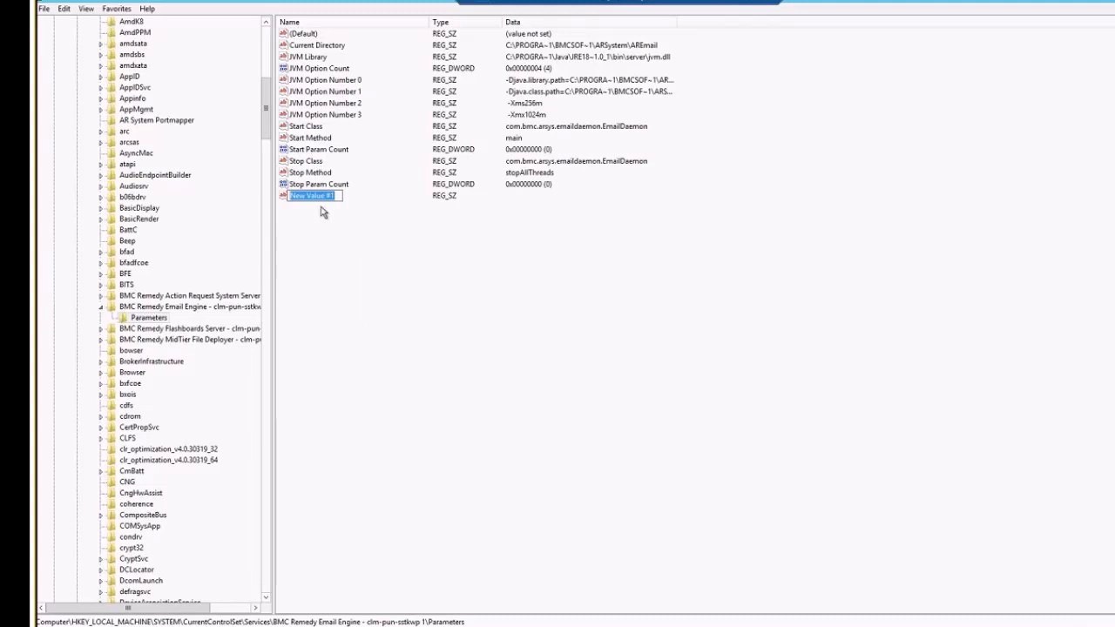
text(JVM )
text(Option)
text( Num)
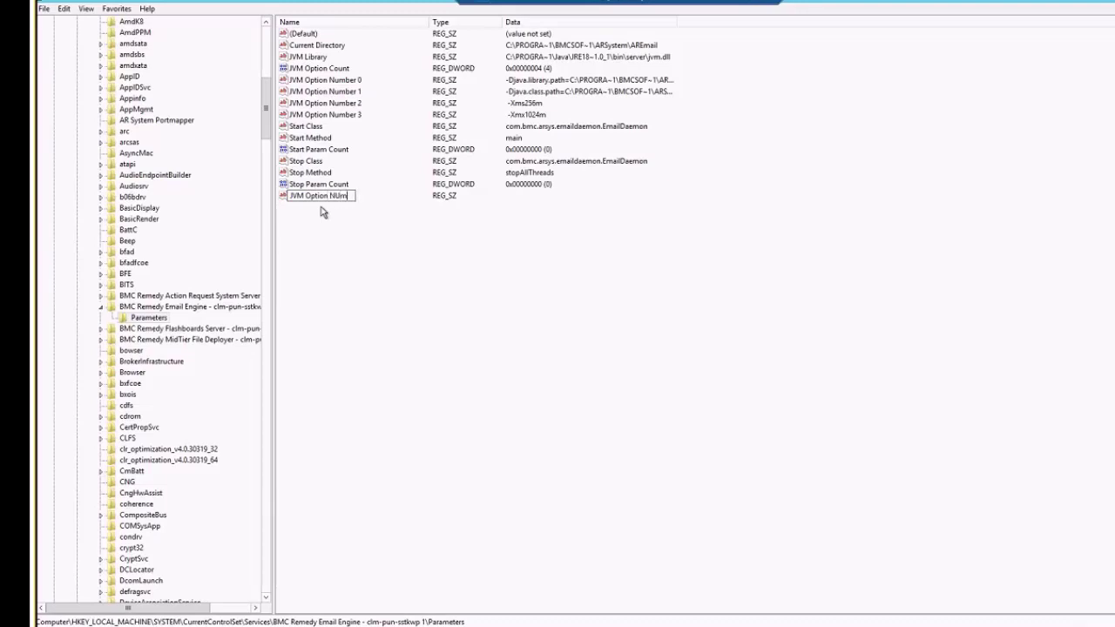
key(BackSpace)
key(BackSpace)
text(umber 4)
key(Return)
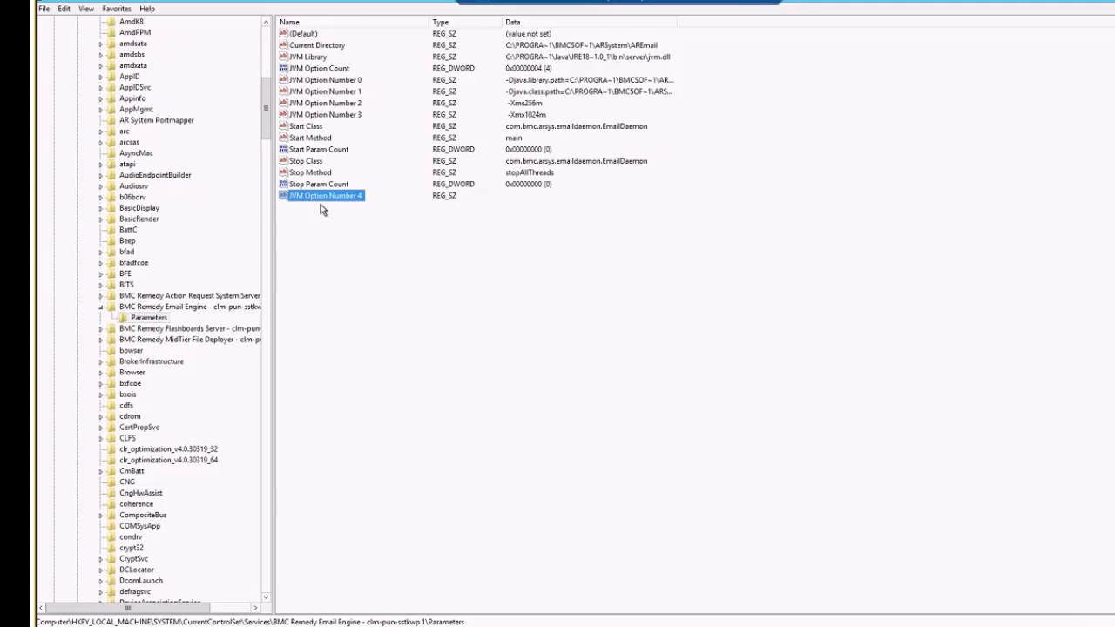
- Set JVM Option Number 4's value data to -Dmail.debug=true
double_click(321, 197)
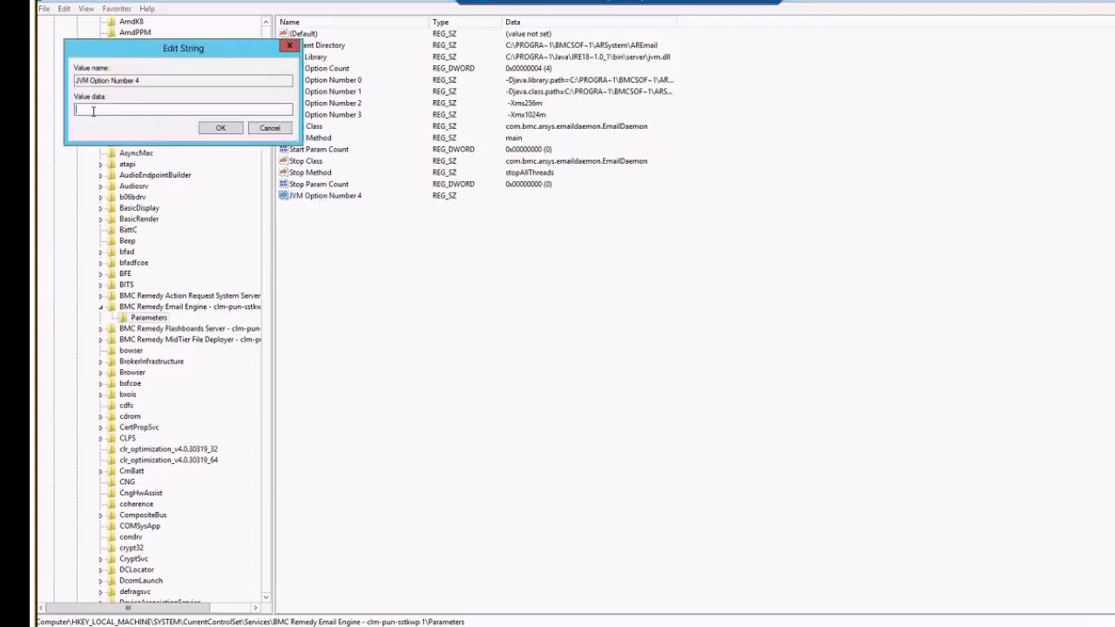
text(-Dmail)
text(.debug=)
text(true)
click(220, 128)
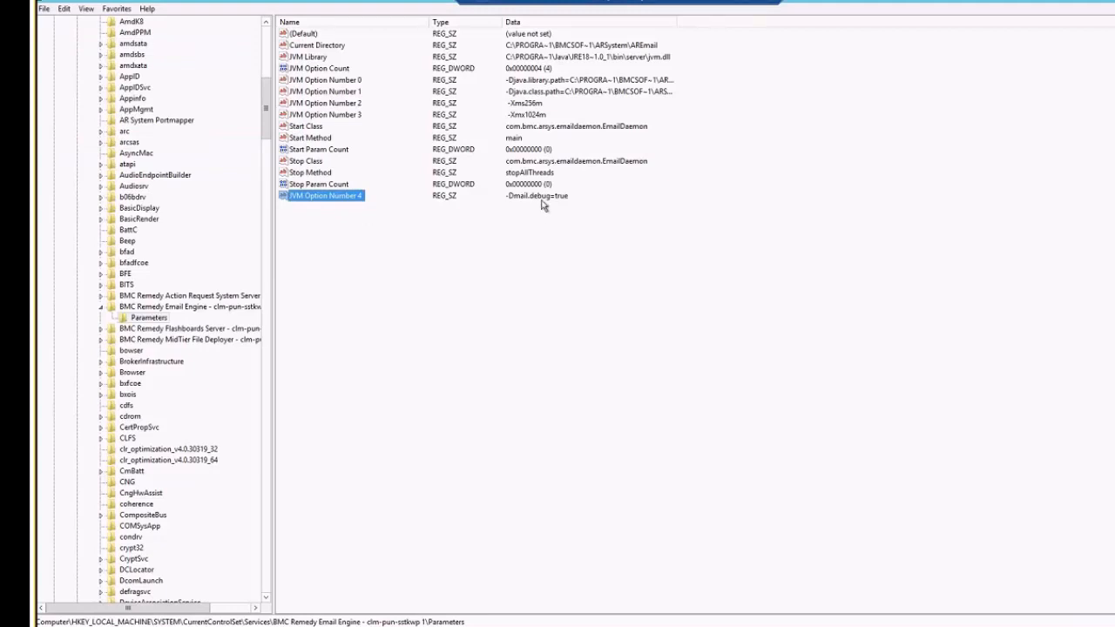
- Change JVM Option Count from 4 to 5 and bring up the Services console
double_click(322, 69)
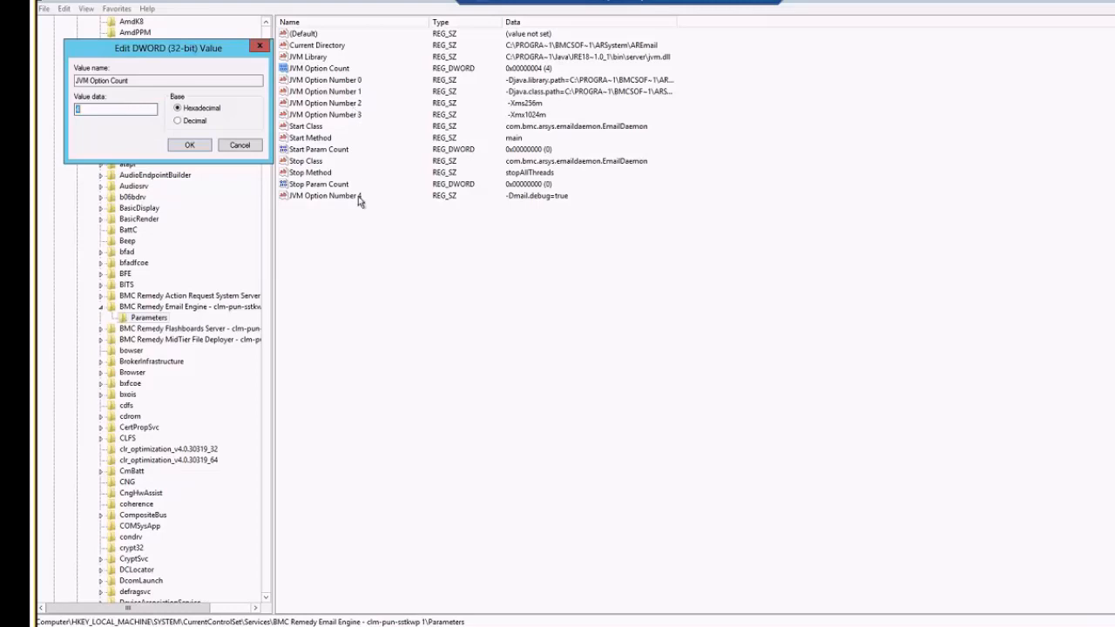
text(4)
click(189, 144)
right_click(373, 246)
click(331, 242)
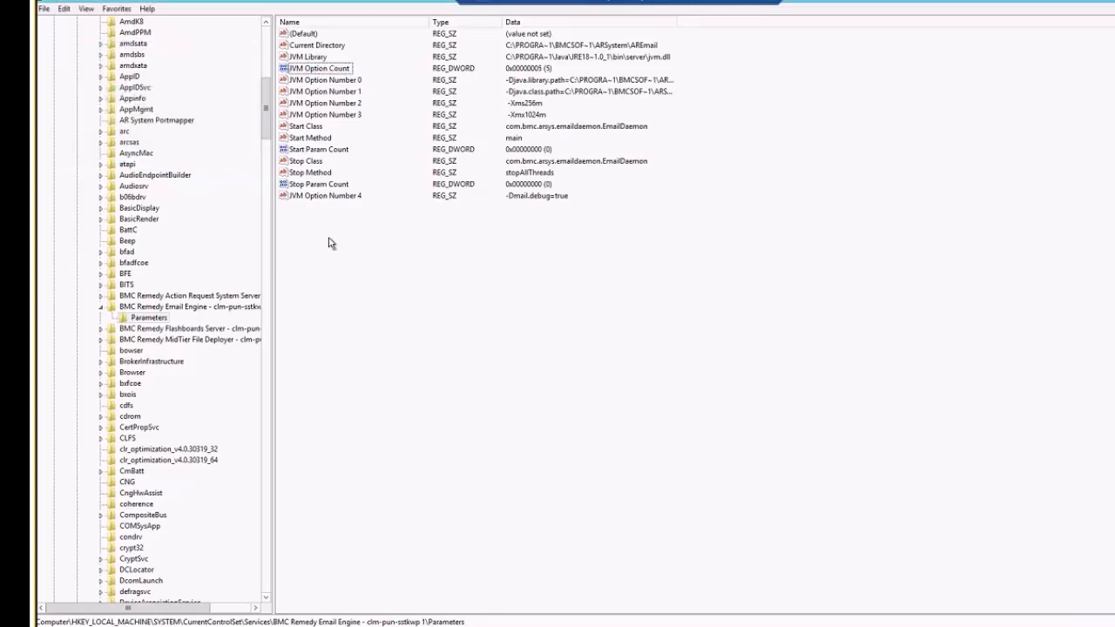
- Start the BMC Remedy Email Engine service from the Services console
key(alt+Tab)
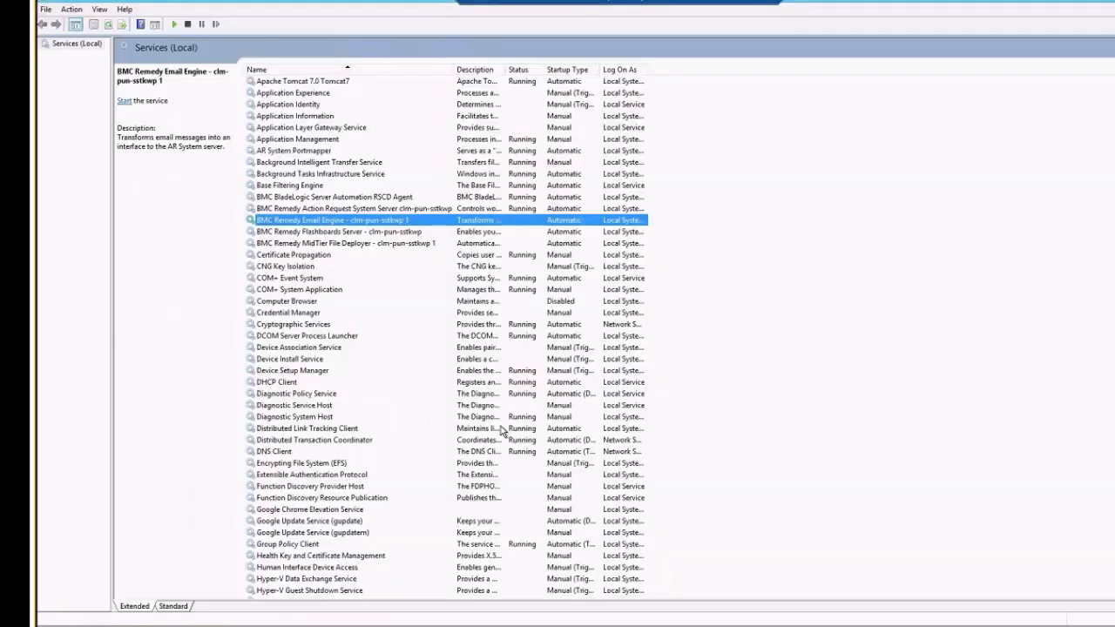
right_click(421, 222)
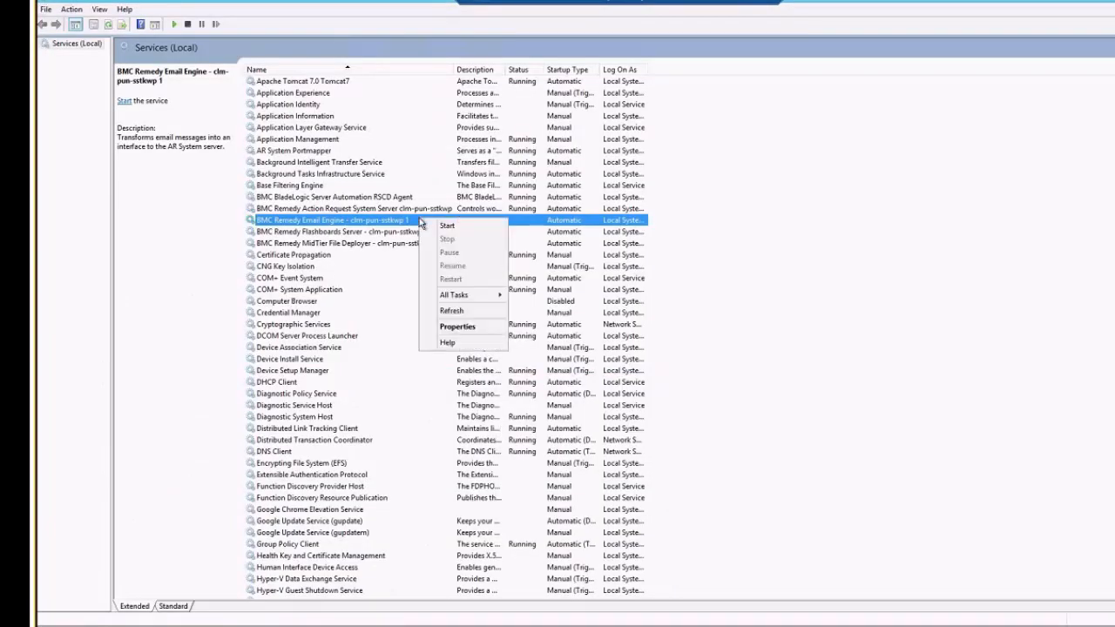
click(446, 226)
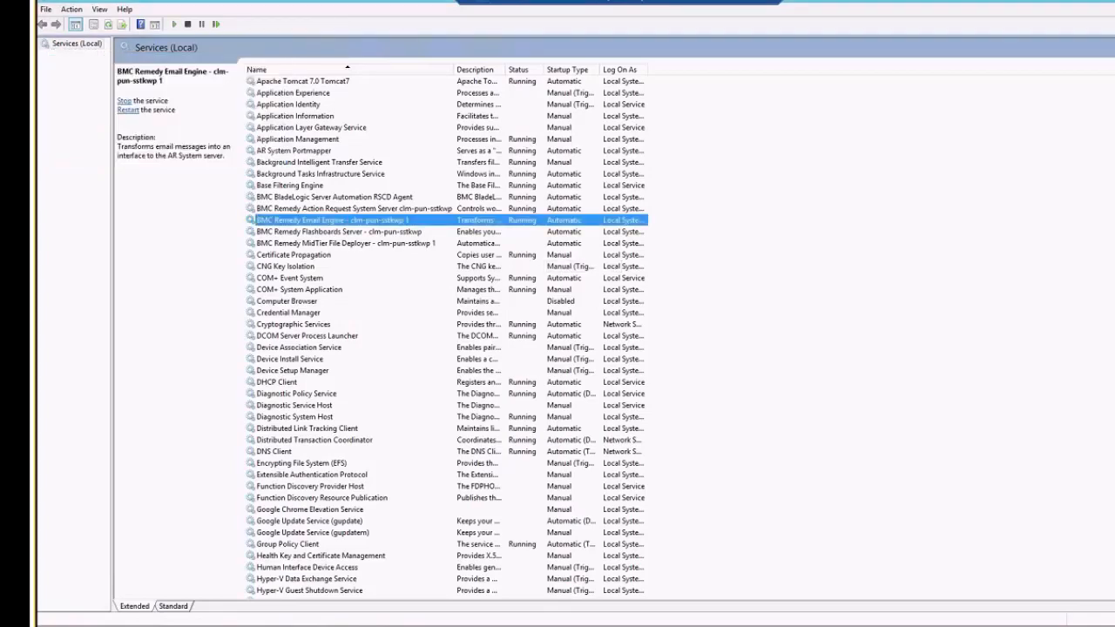
- Bring the AREmail Explorer window forward, enter the Logs folder and refresh its listing
click(114, 615)
mouse_move(107, 574)
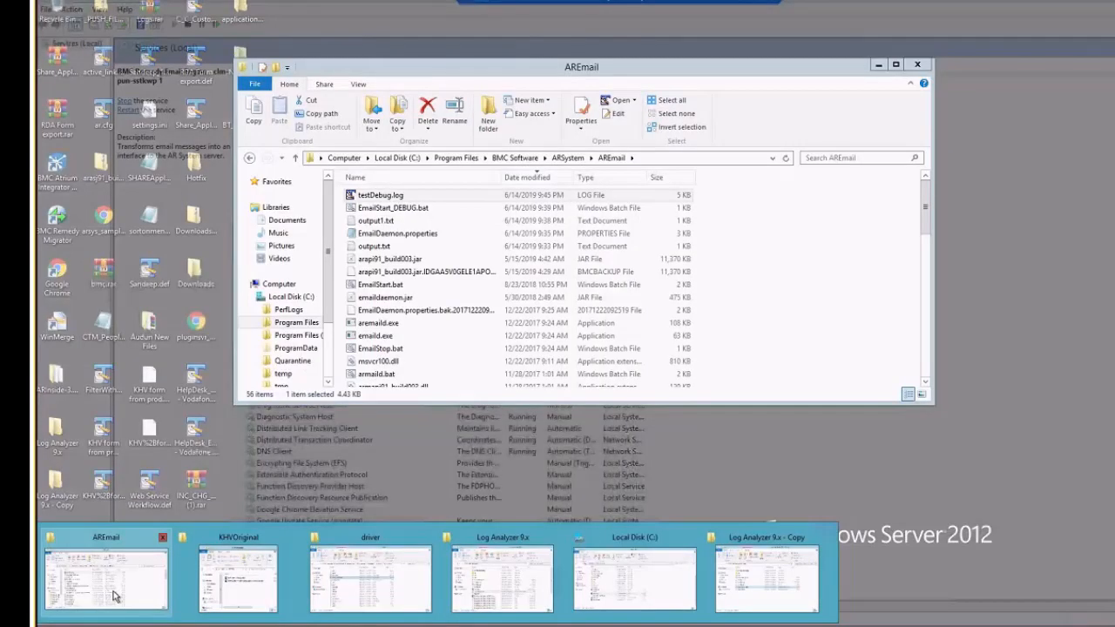
click(115, 596)
scroll(419, 297, down, 5)
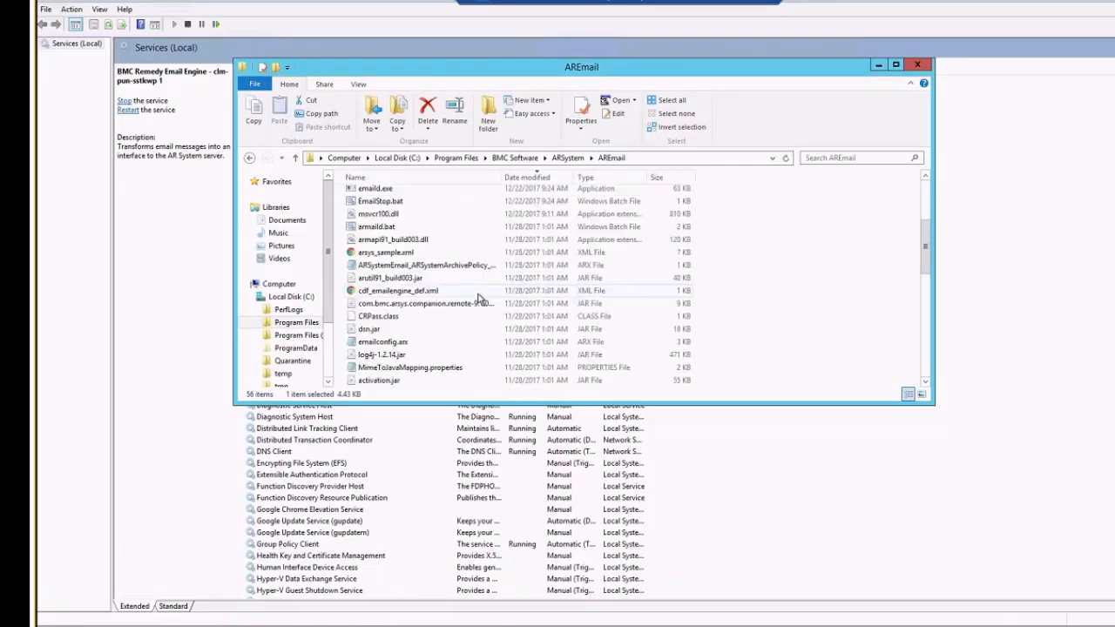
scroll(419, 322, down, 5)
scroll(419, 338, down, 3)
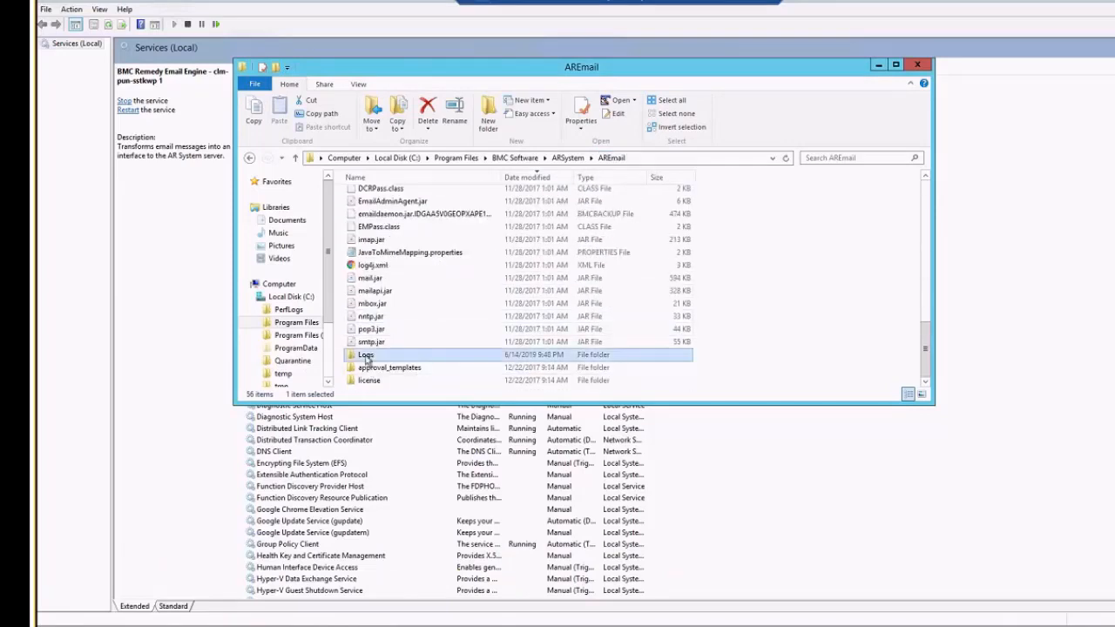
double_click(374, 362)
right_click(458, 299)
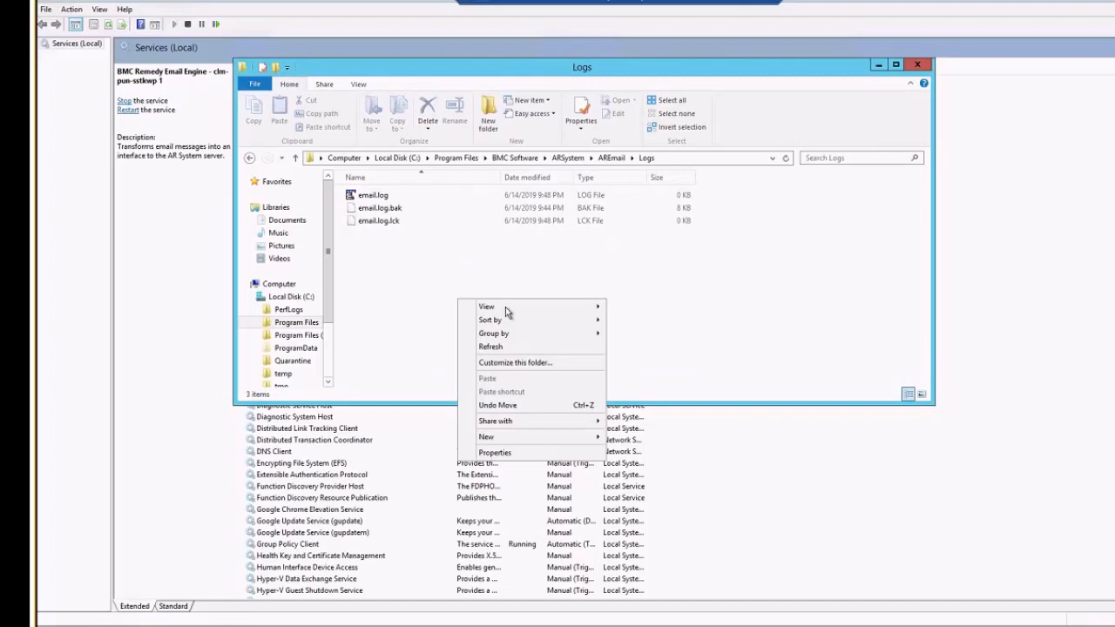
click(492, 347)
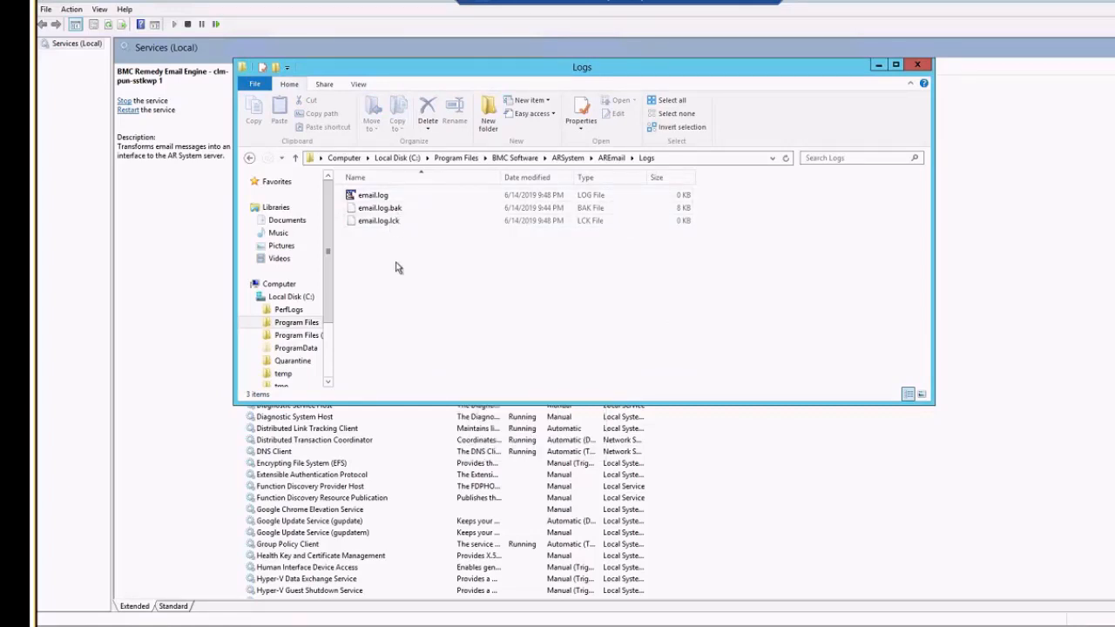
- Open email.log from the Logs folder in Notepad++
double_click(372, 196)
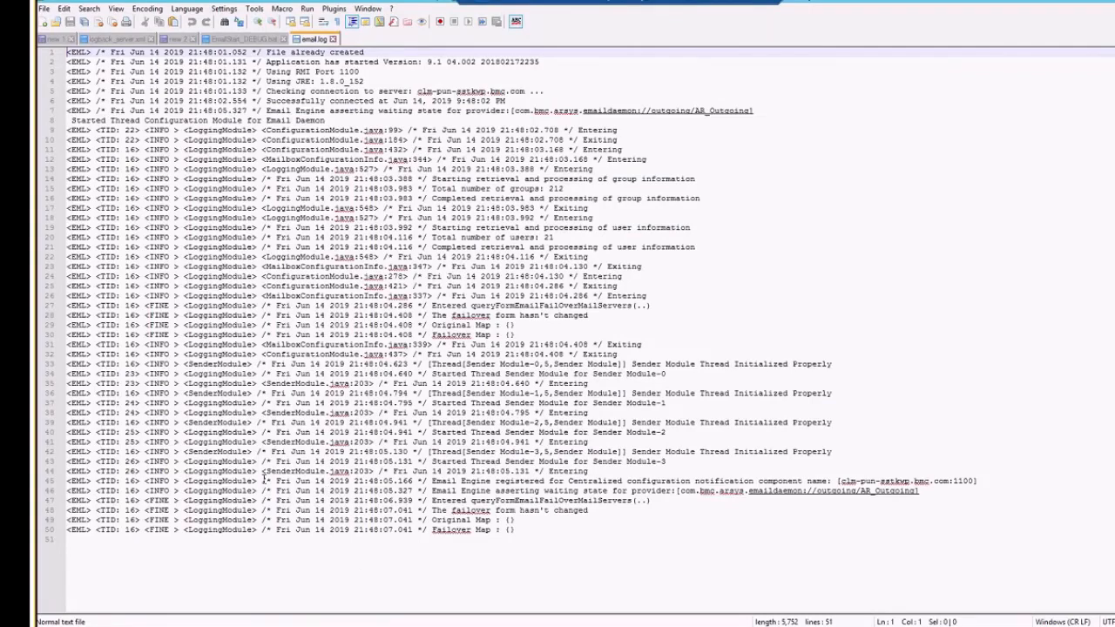
- Reload email.log from disk so the latest JavaMail 1.5.6 DEBUG lines appear
click(261, 566)
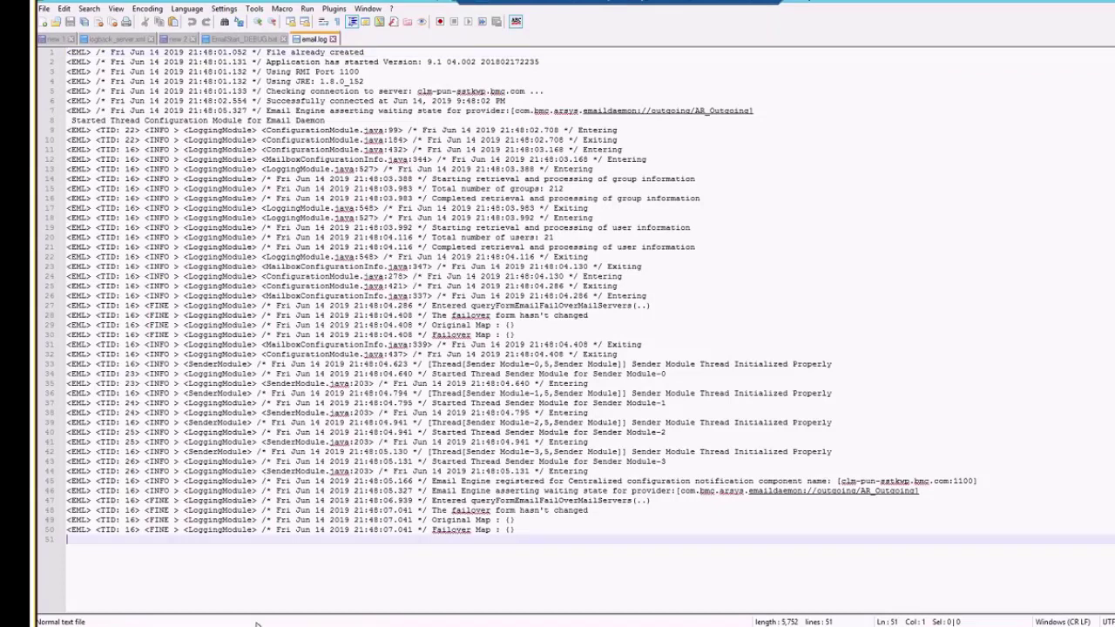
click(44, 9)
click(80, 90)
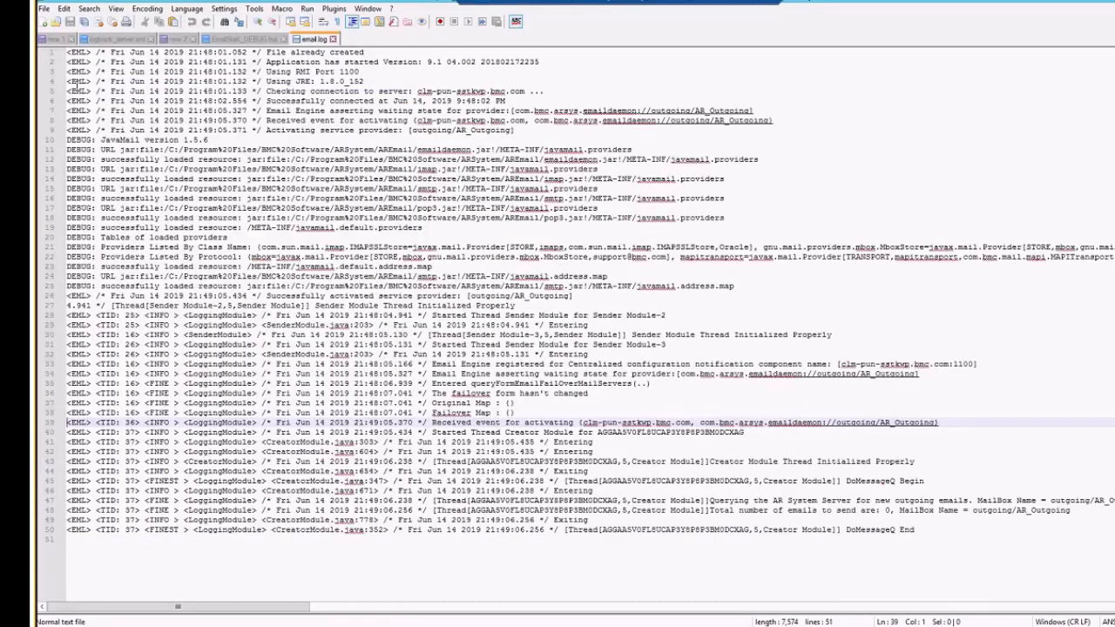
- Select the DEBUG provider-loading lines 10 through 27
drag(67, 140, 126, 286)
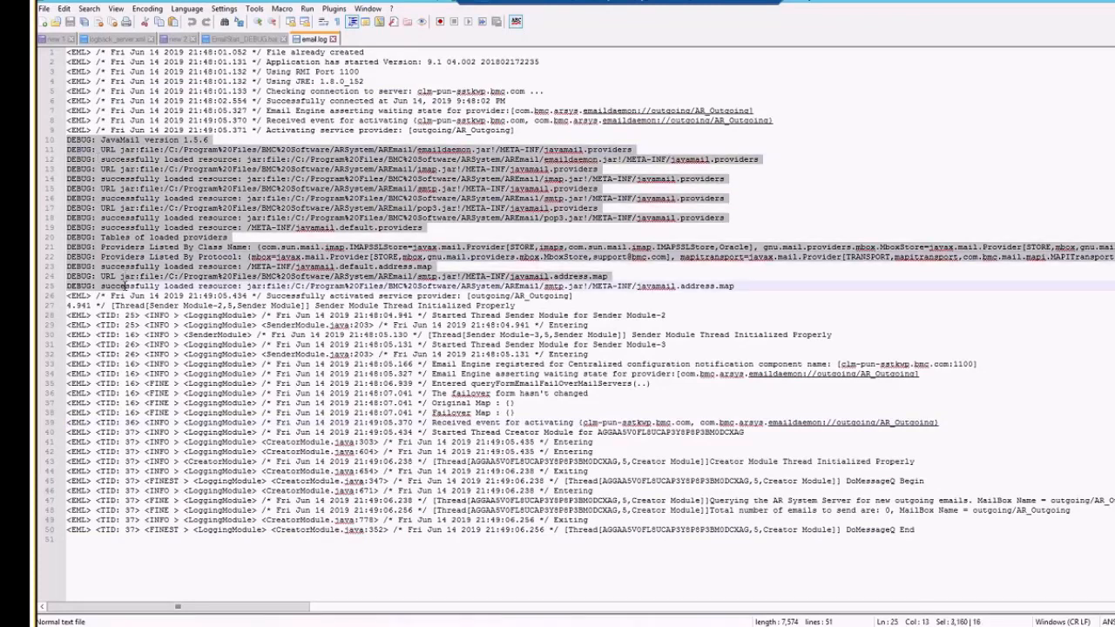
drag(127, 285, 532, 306)
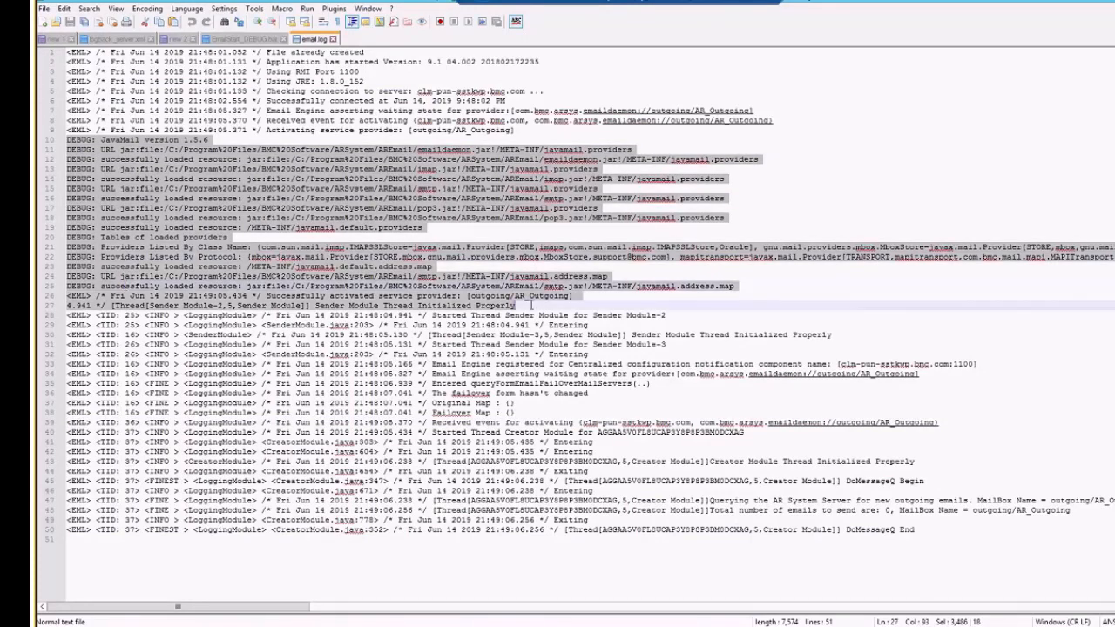